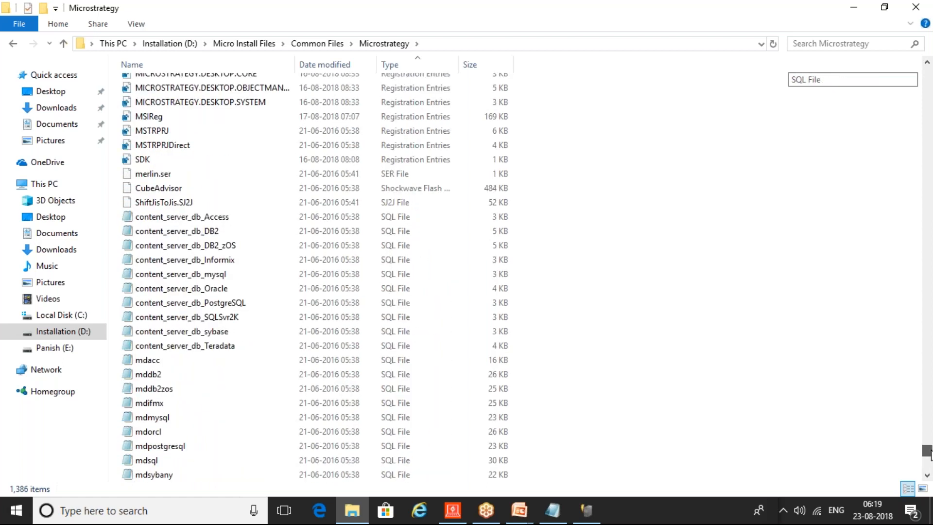
Select the metadata SQL scripts from mdacc through mdtera in the Microstrategy folder.
left_click(136, 362)
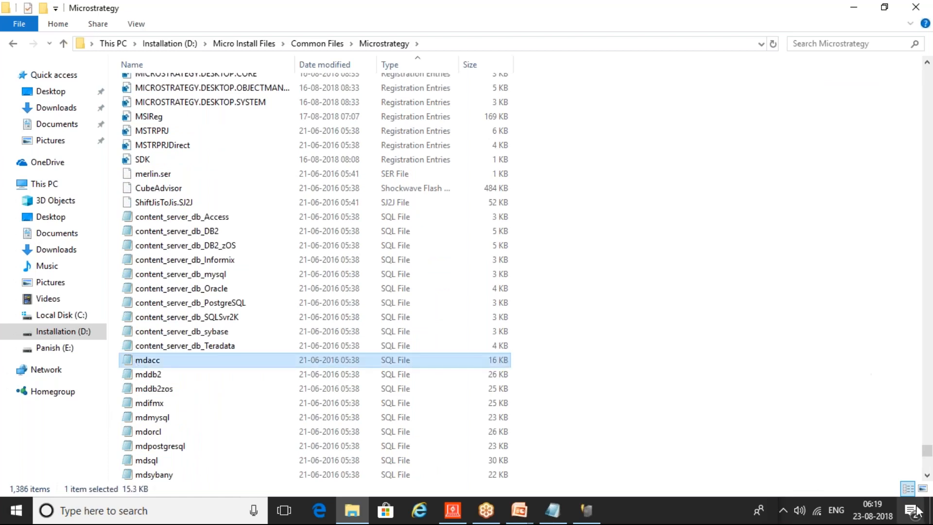
left_click(157, 478, "shift")
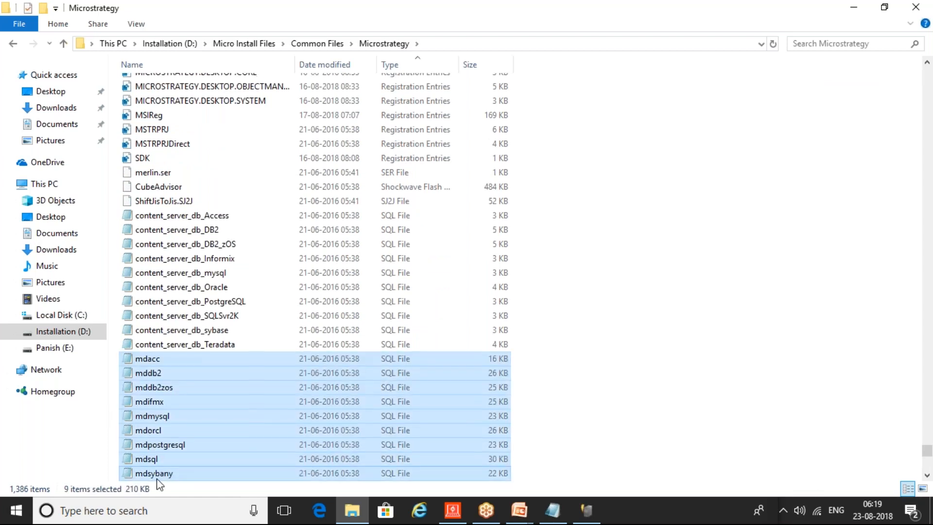
key("shift+Down")
key("shift+Down")
key("shift+Down")
key("shift+Down")
key("shift+Down")
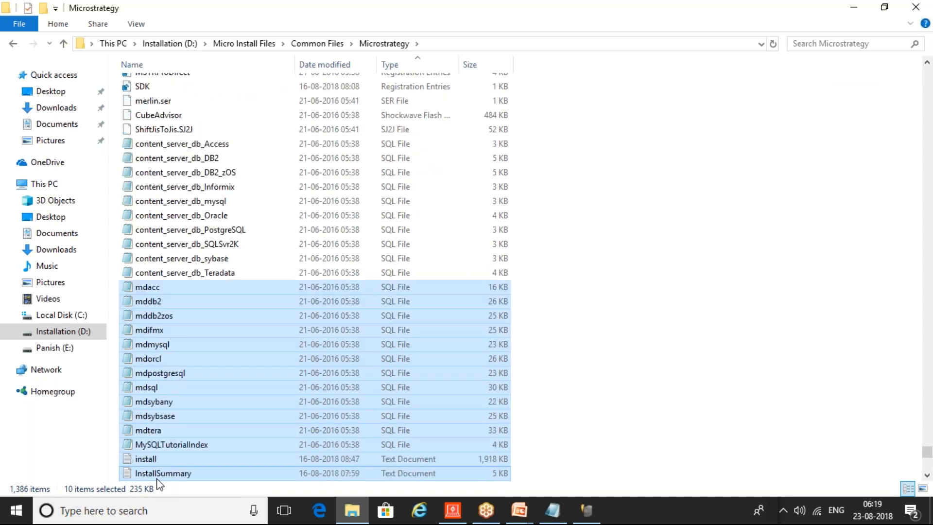
key("shift+Up")
key("shift+Up")
key("shift+Up")
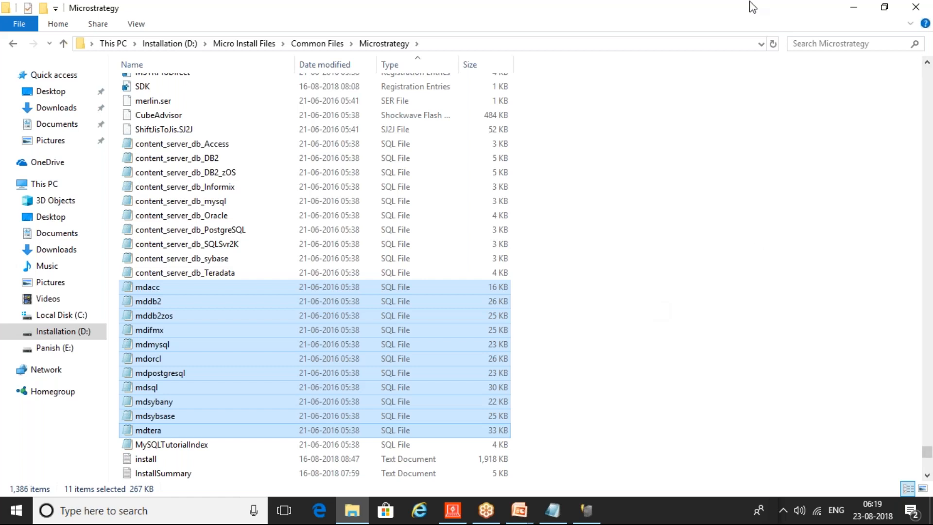
left_click(667, 21)
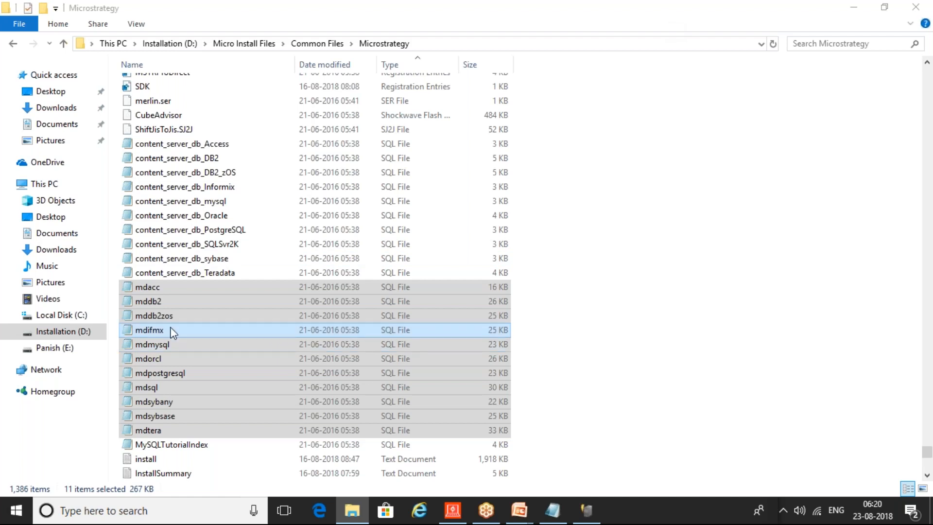
Open the mdacc script, examine its metadata table creation statements in a maximized window, and close it.
left_click(161, 288)
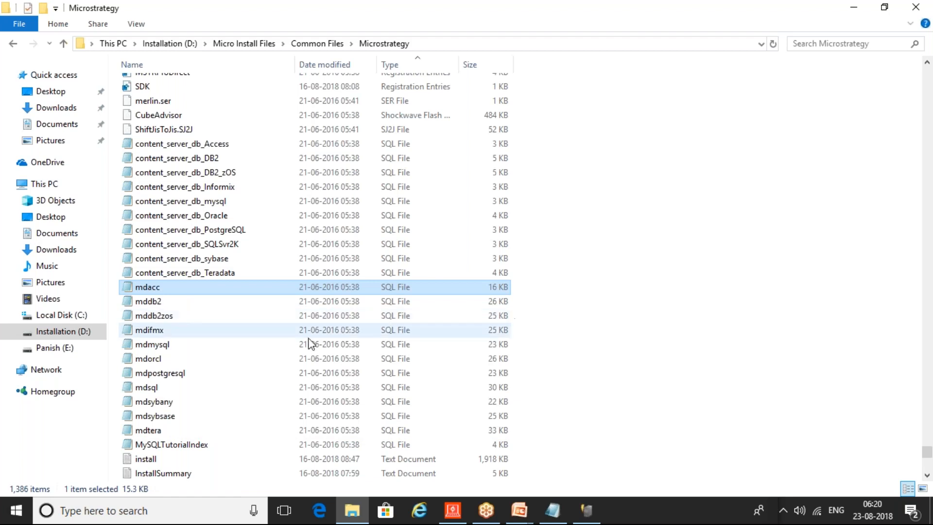
left_click(170, 432)
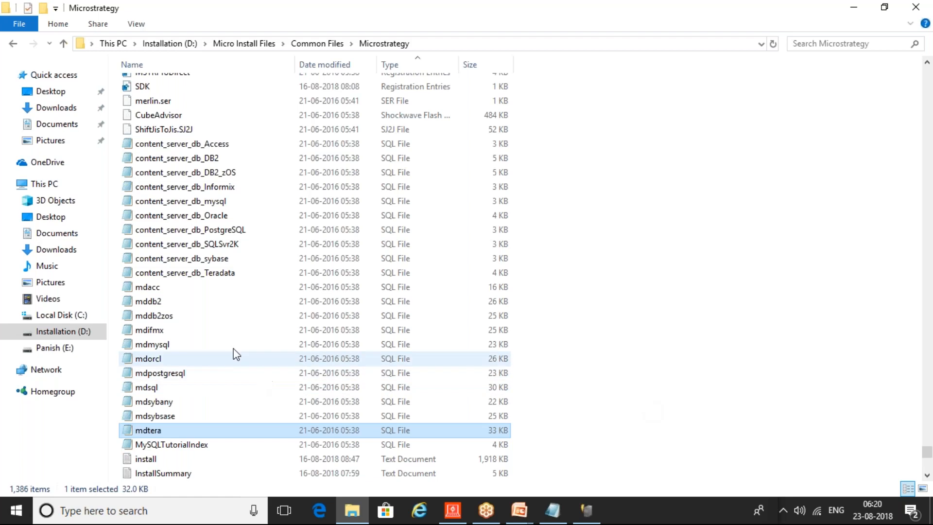
left_click(170, 291)
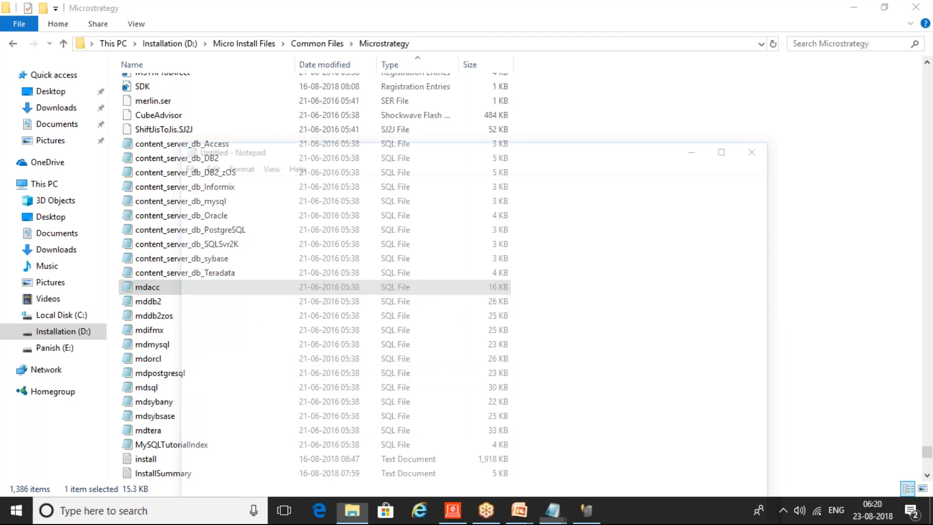
left_click(728, 145)
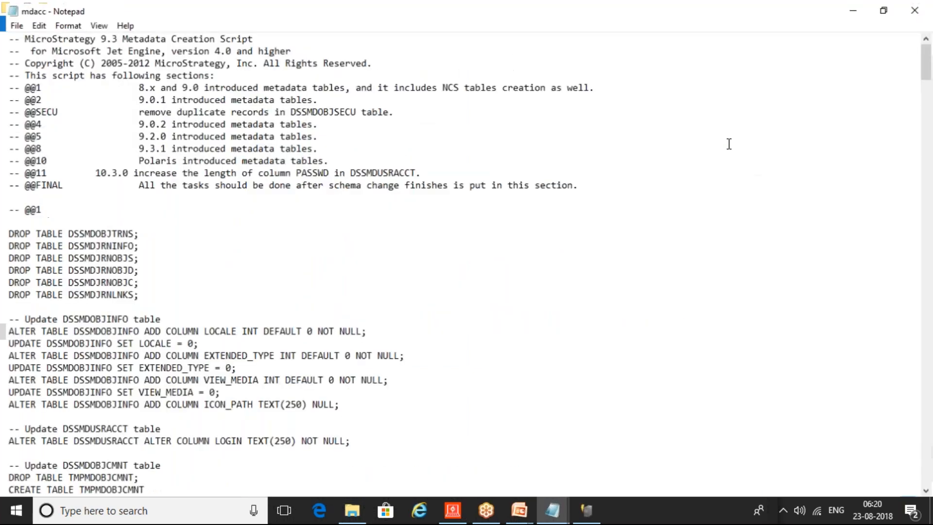
left_click_drag(931, 61, 932, 103)
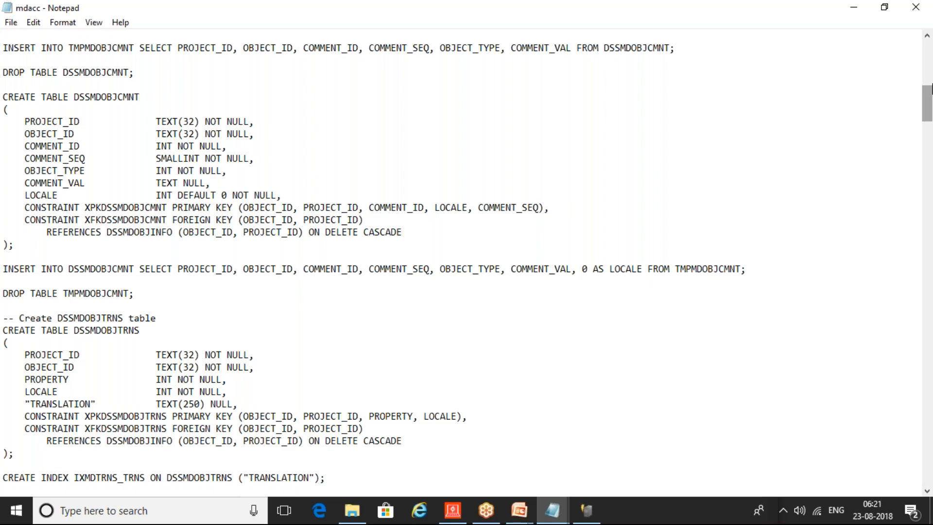
left_click(929, 6)
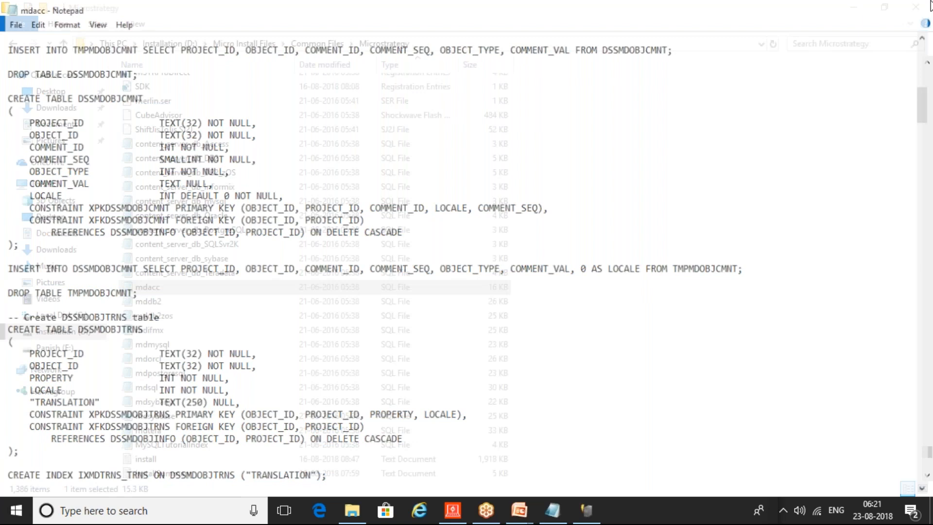
Switch to the Configuration Wizard and execute the metadata repository configuration for the MSTR Metadata 23Aug2018 data source.
left_click(596, 505)
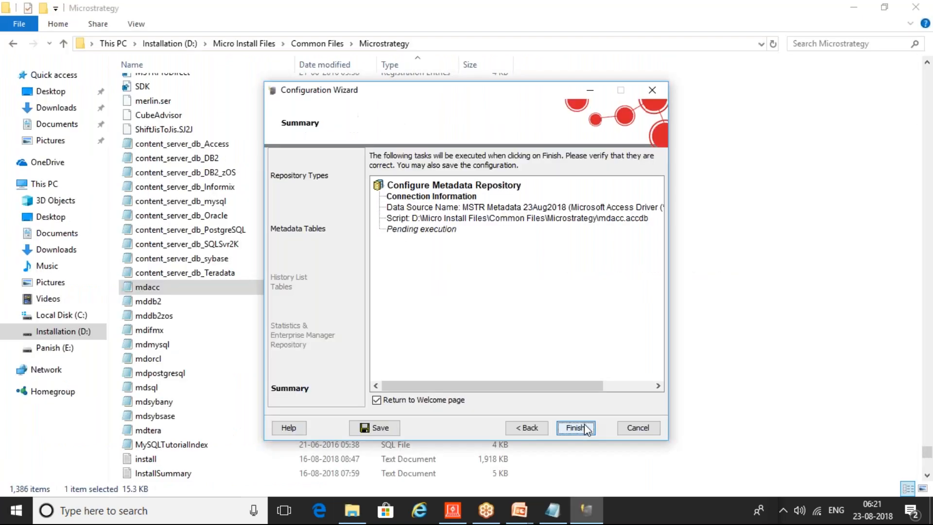
left_click(588, 427)
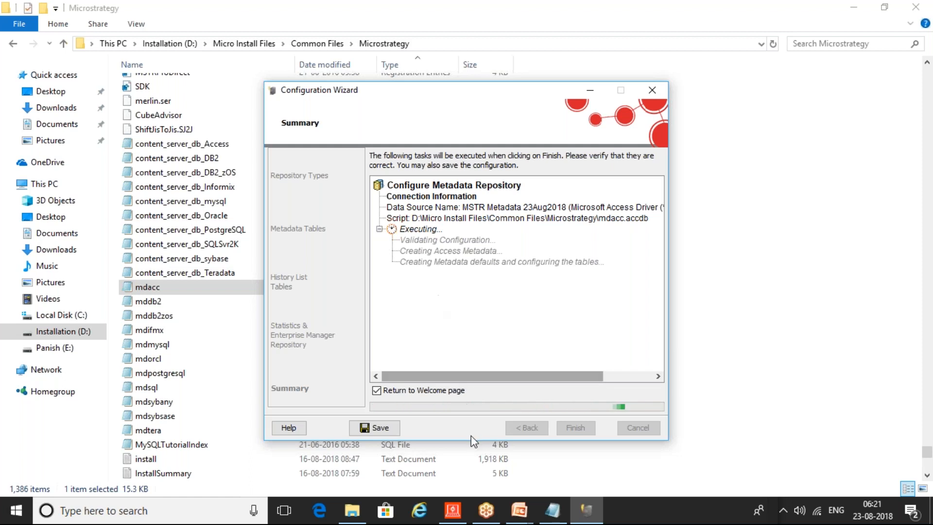
left_click(517, 509)
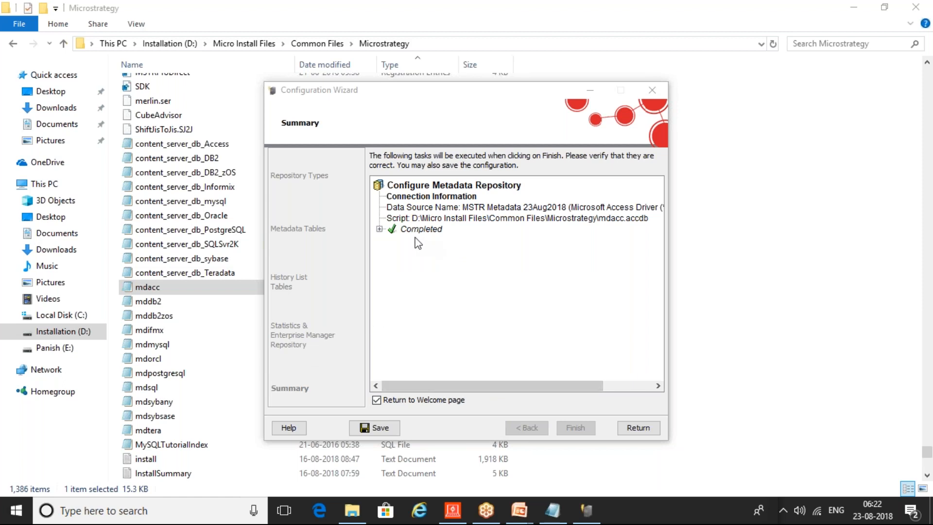
Switch to File Explorer and open the MSTR Metadata 23Aug2018 Access database stored on the E: drive.
left_click(353, 511)
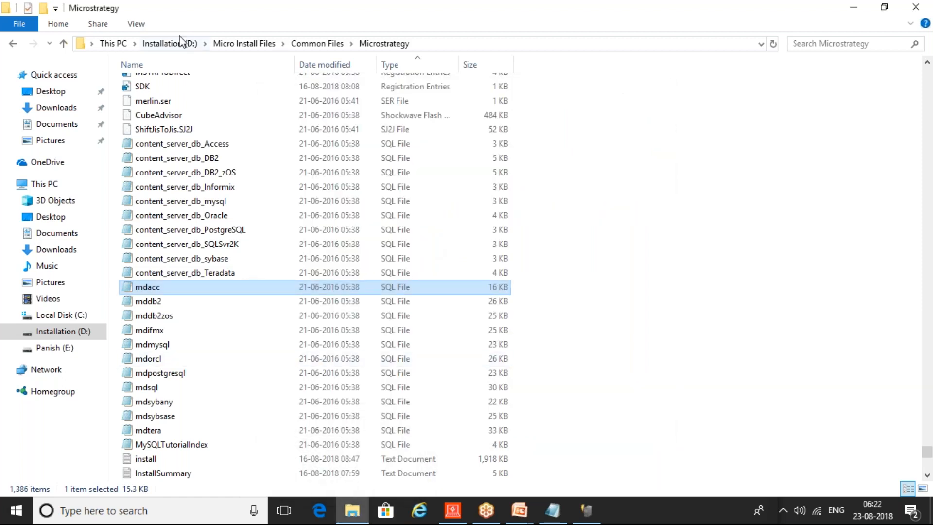
left_click(169, 43)
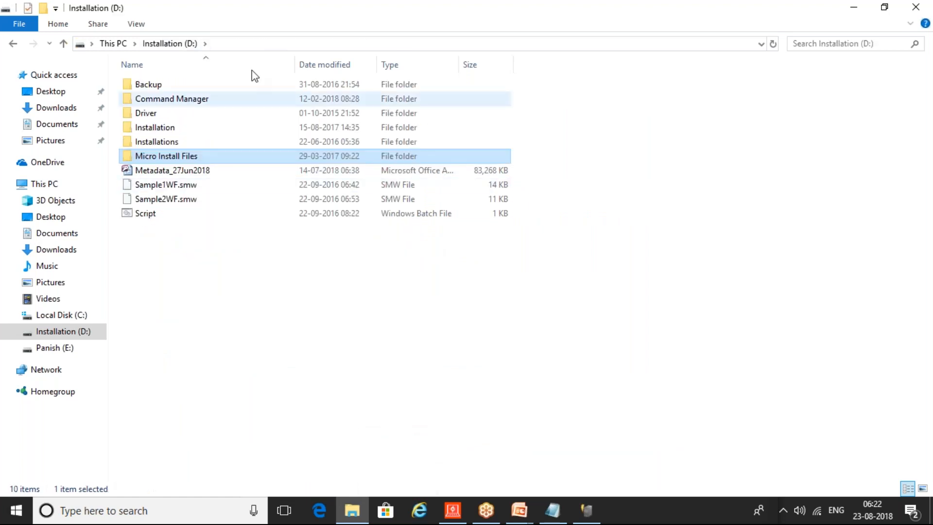
left_click(59, 354)
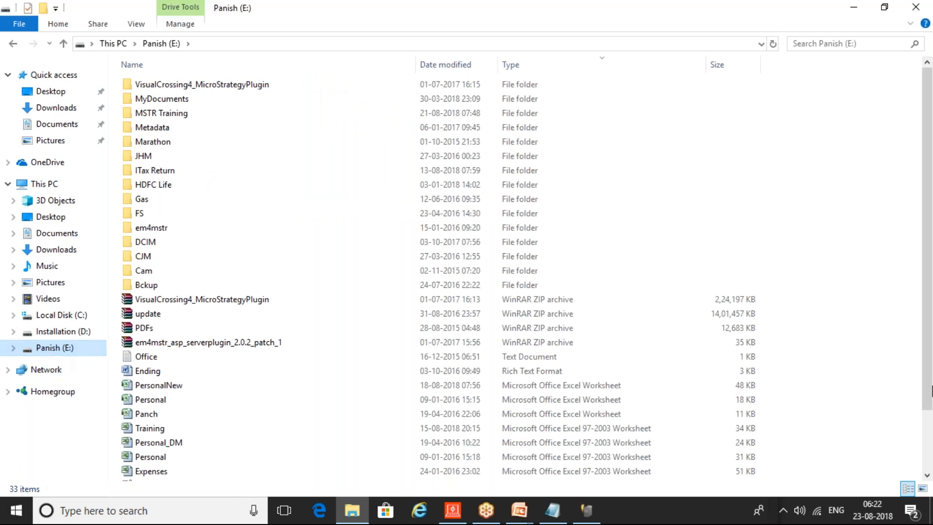
left_click_drag(931, 408, 930, 486)
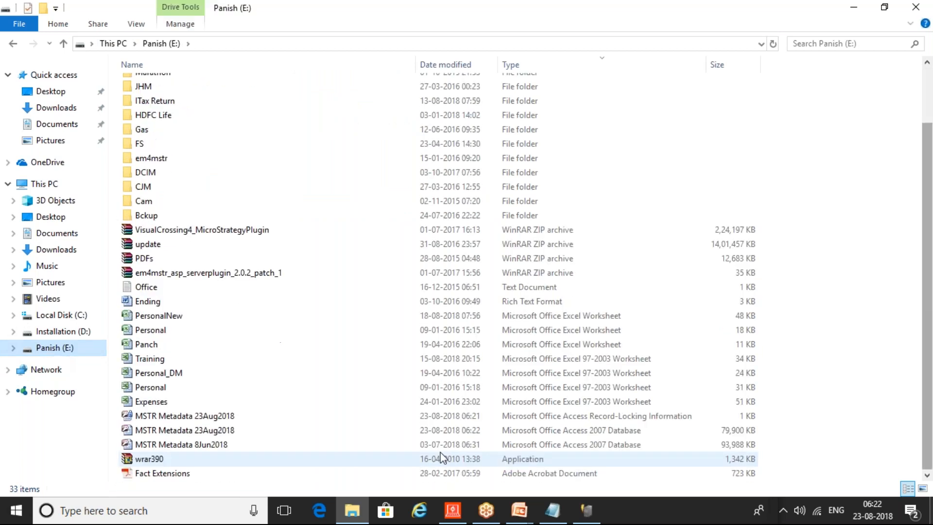
double_click(240, 431)
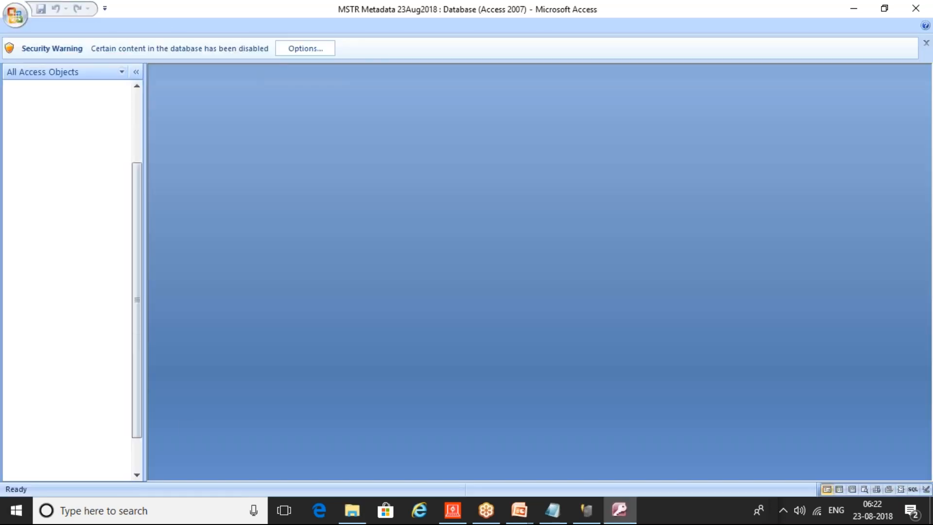
Open the DSSCSADDRESS and DSSCSBADGETB tables to examine the structure of the created metadata tables.
left_click_drag(139, 400, 128, 218)
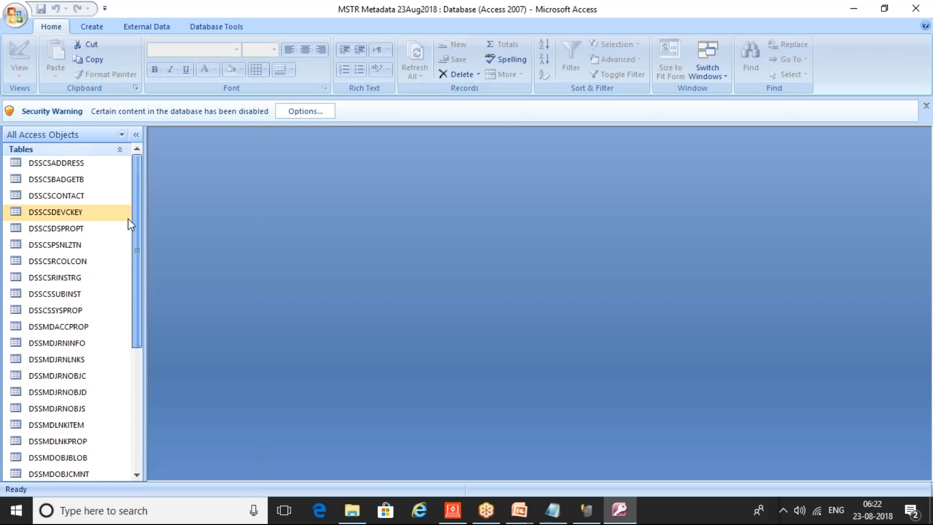
double_click(80, 165)
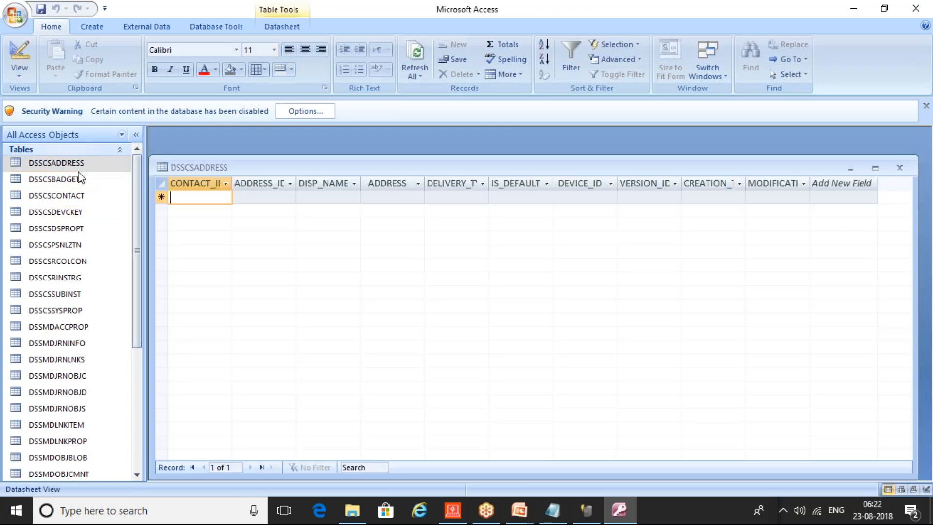
double_click(80, 179)
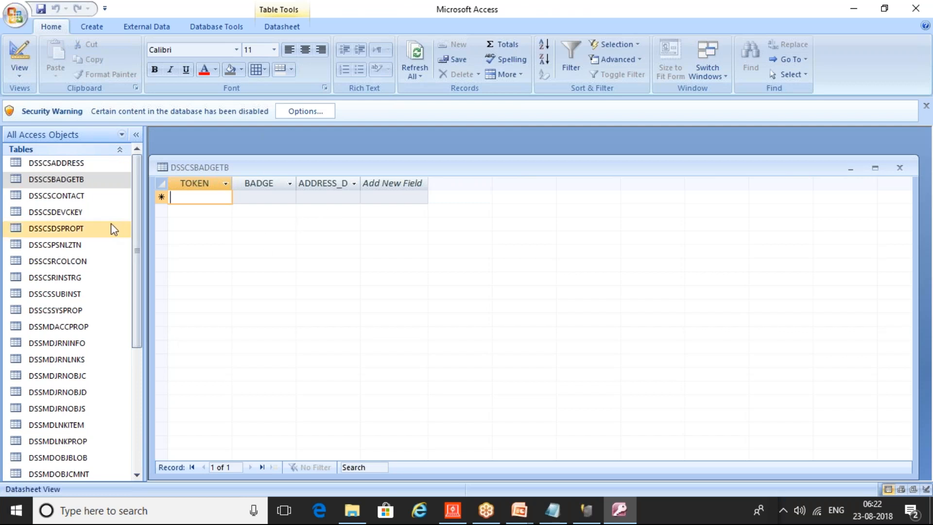
left_click_drag(138, 276, 131, 224)
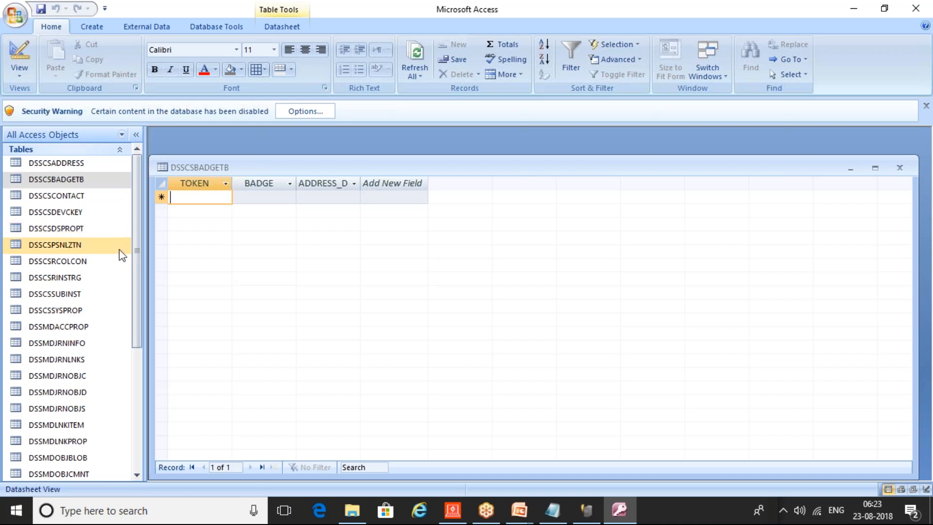
left_click(483, 515)
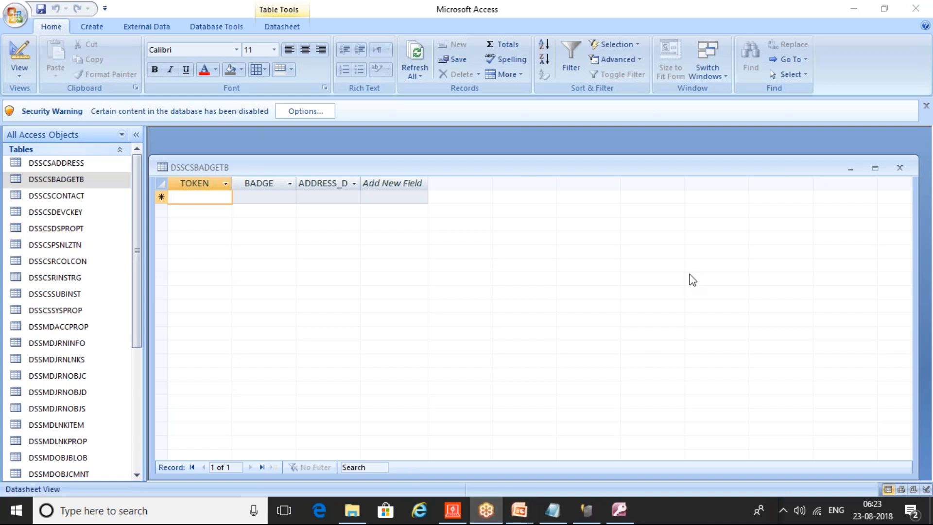
Switch to the untitled Notepad notes and add the line "2) I-Server >> Metadata" after a blank line below the ODBC entry.
left_click(554, 512)
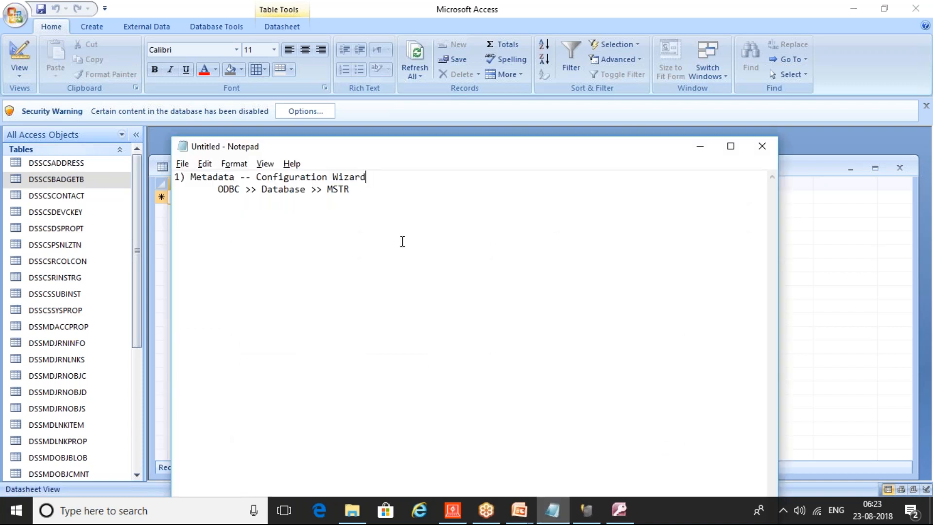
left_click(350, 190)
key("Return")
key("Return")
type("2)")
type("Server")
key("Left")
key("Left")
key("Left")
key("Left")
key("Left")
key("Left")
type("I-")
key("Right")
key("Right")
key("Right")
key("Right")
key("Right")
key("Right")
type(">> Metadata")
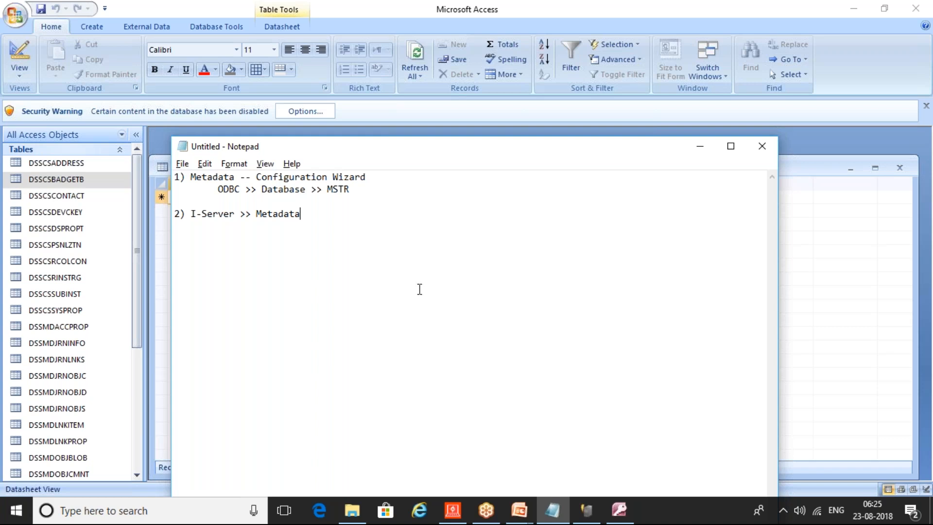
Switch to the Configuration Wizard, return to its welcome page, and start the Configure Intelligence Server option.
left_click(587, 510)
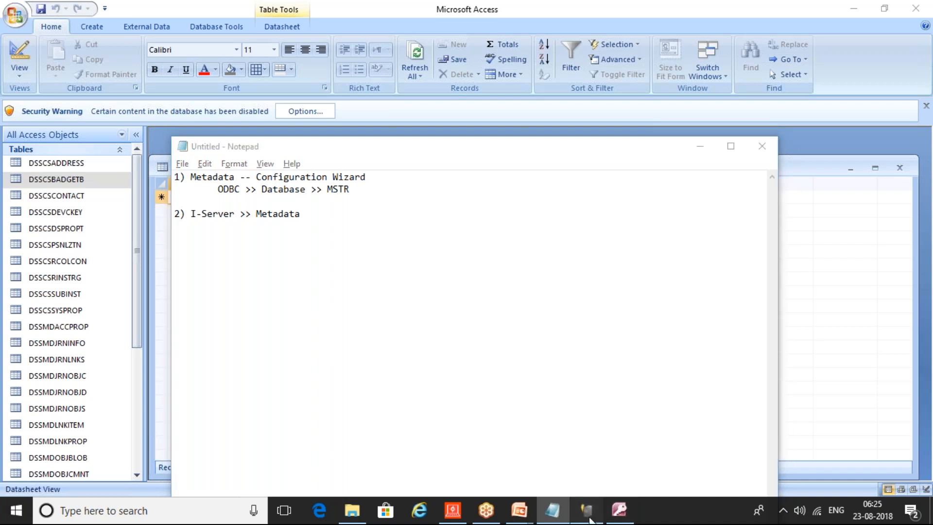
left_click(642, 426)
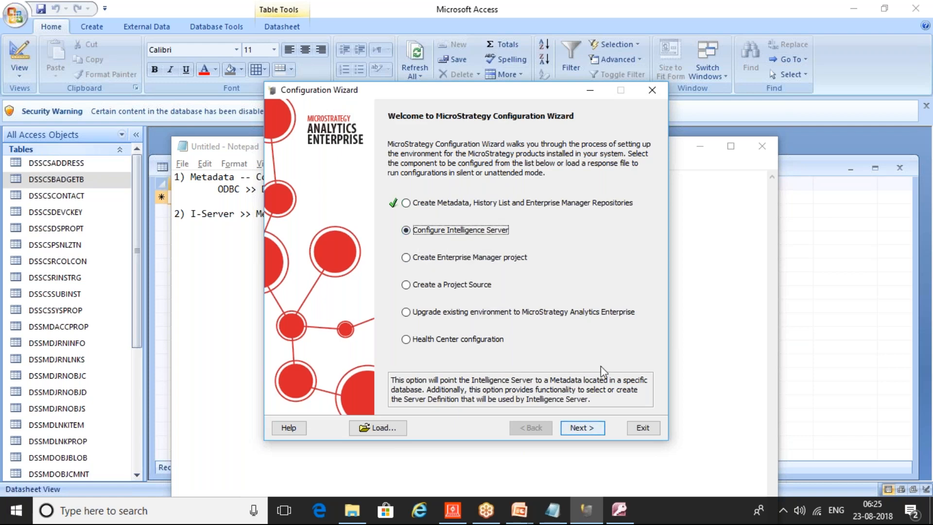
left_click(592, 428)
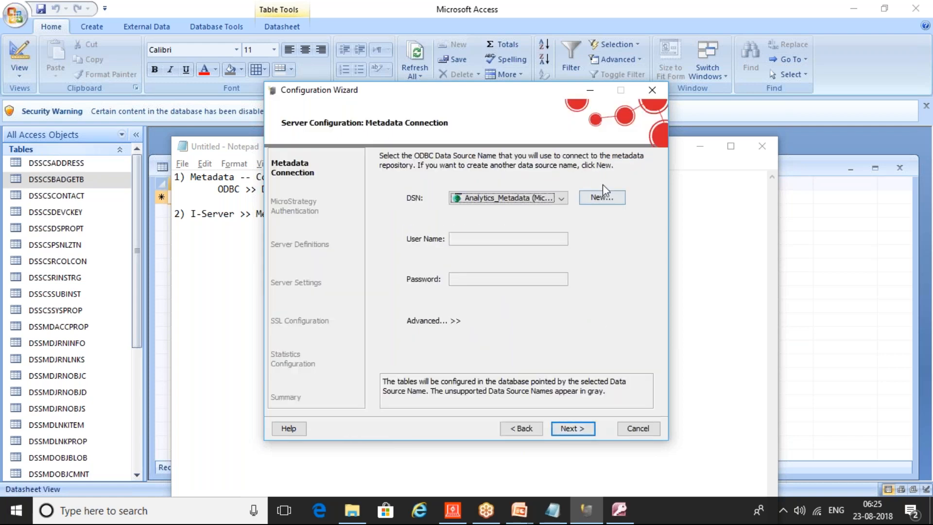
Set the metadata connection DSN to MSTR Metadata 23Aug2018 and continue the server configuration without upgrading the metadata.
left_click(562, 198)
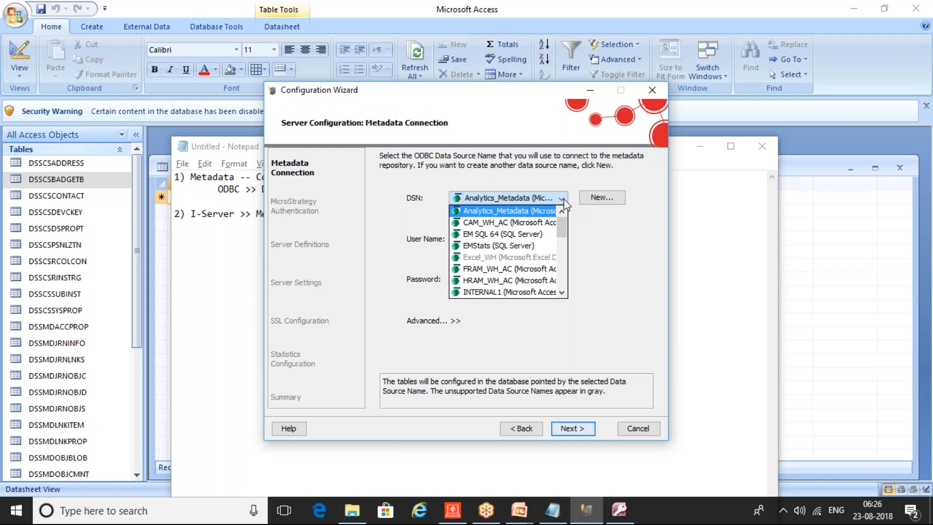
left_click(563, 282)
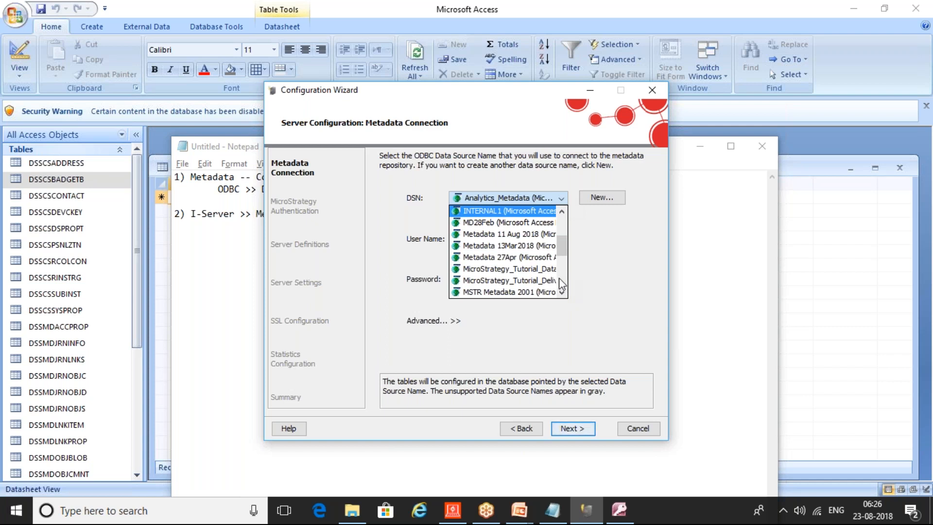
left_click(561, 279)
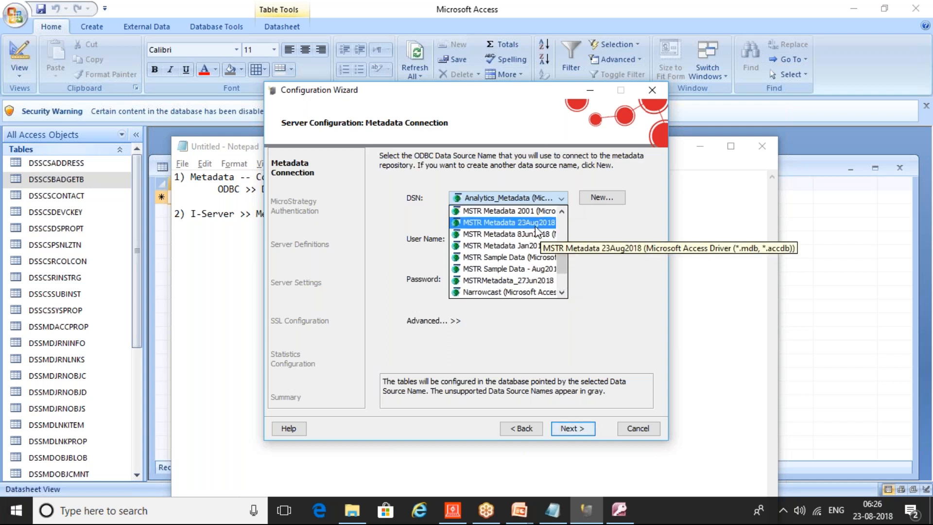
left_click(534, 223)
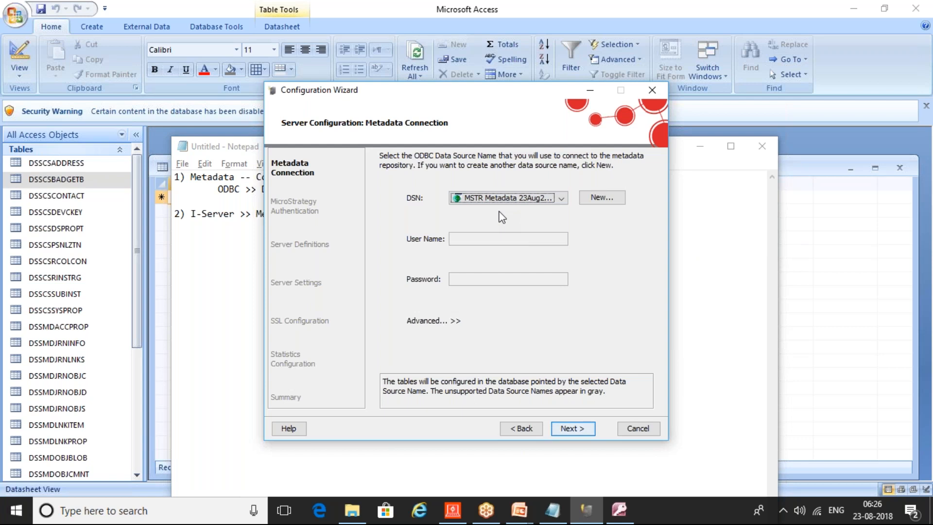
left_click(573, 434)
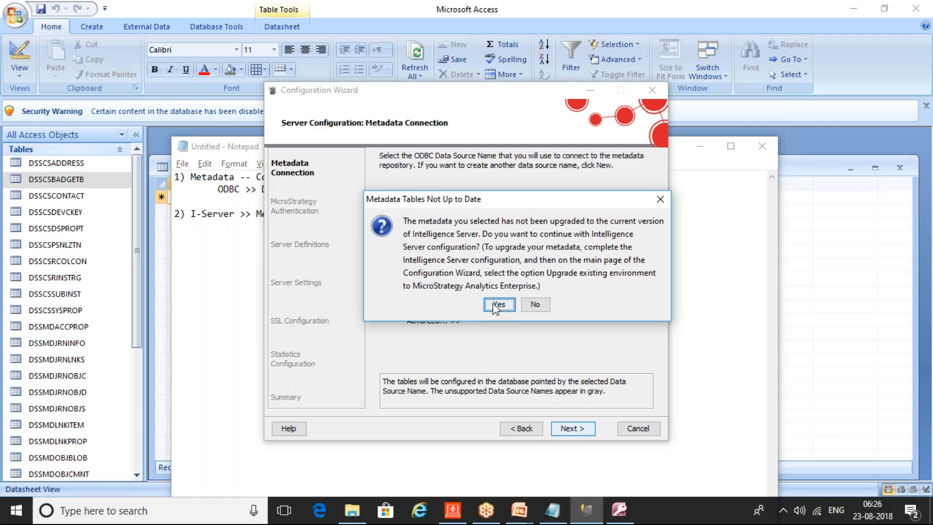
left_click(494, 304)
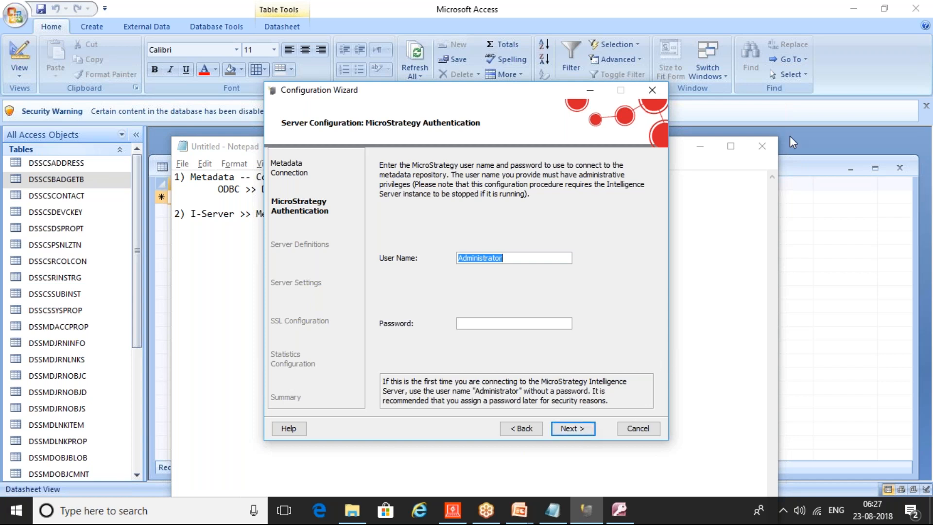
left_click(817, 18)
left_click(818, 18)
left_click(718, 30)
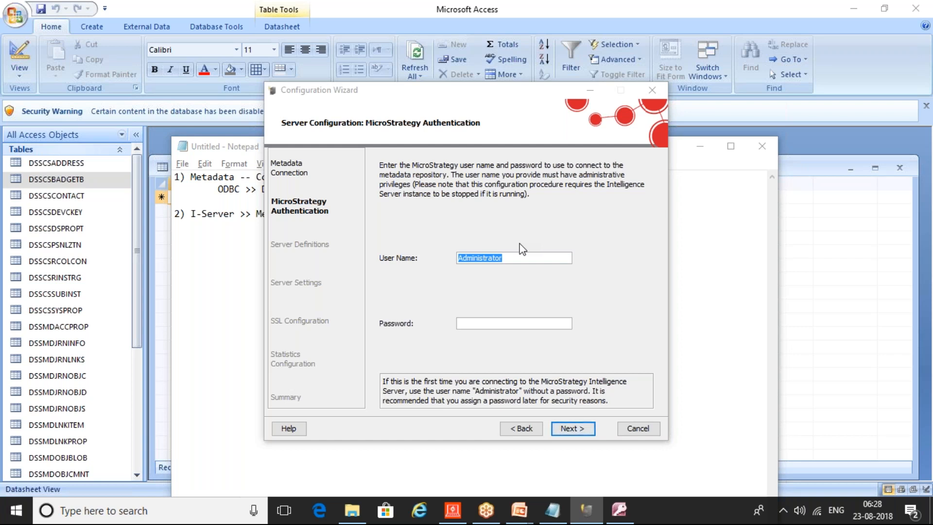
Try to authenticate to the metadata repository as Administrator with an empty password, and dismiss the resulting dialog.
left_click(571, 429)
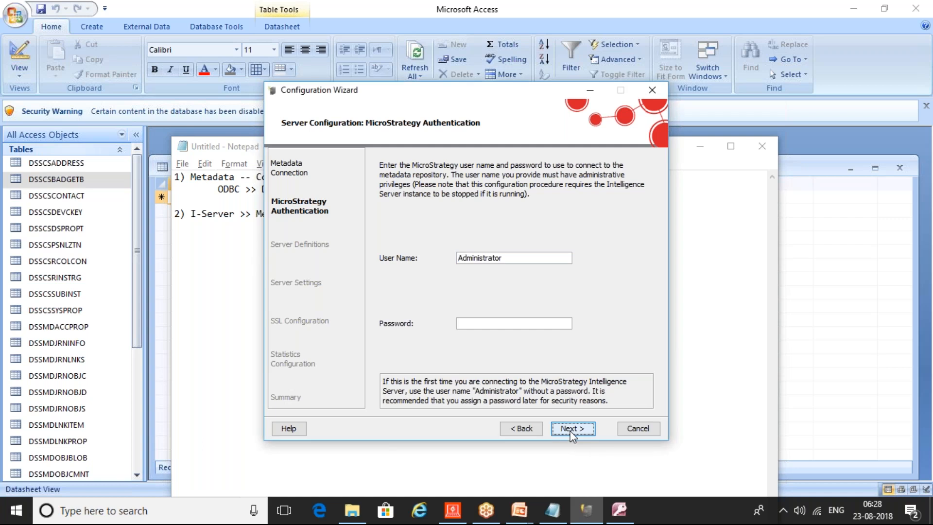
left_click(571, 430)
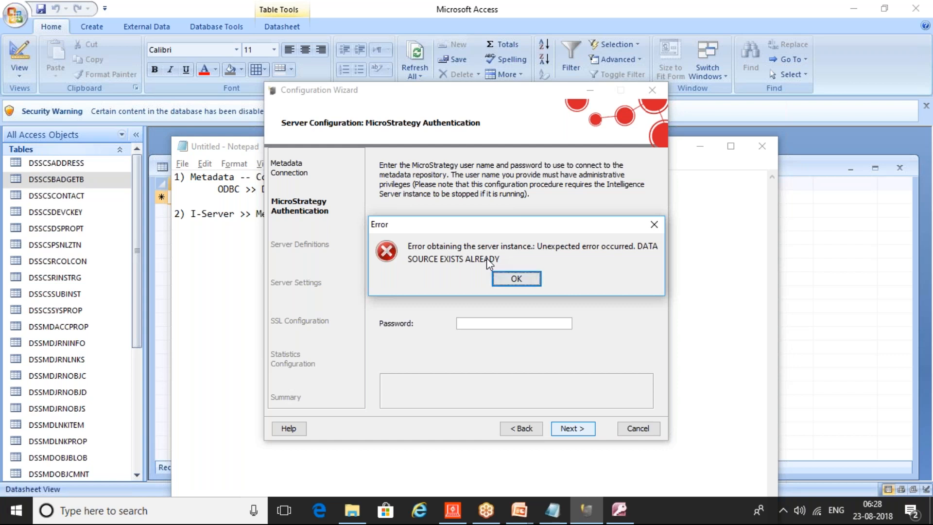
left_click(516, 282)
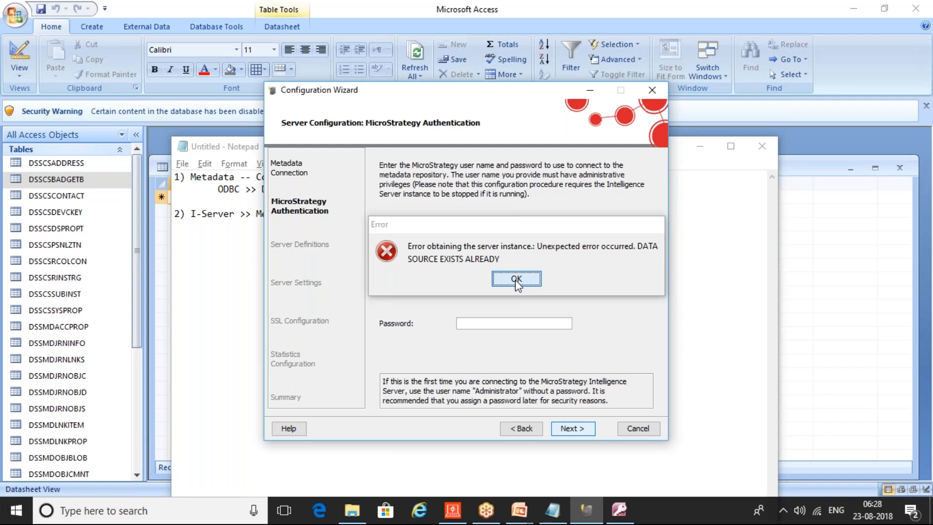
left_click(516, 279)
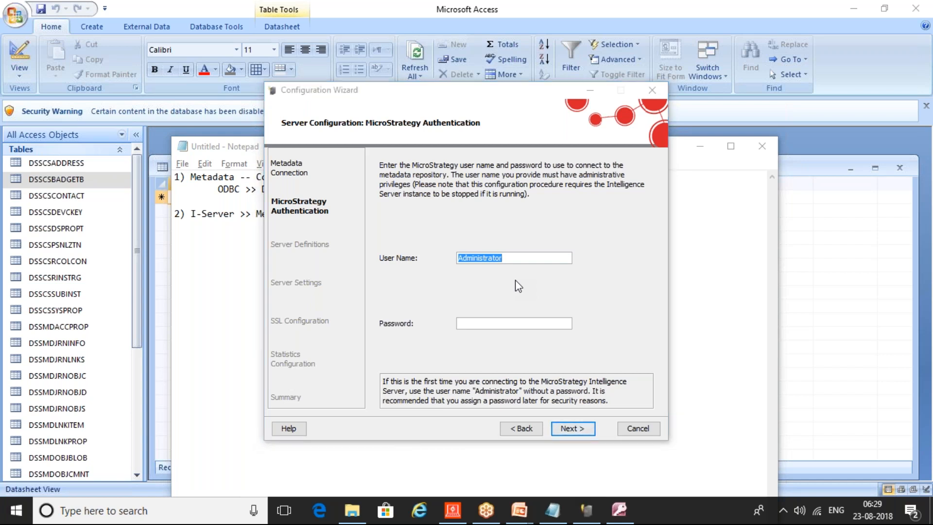
Open MicroStrategy Service Manager to check the Intelligence Server's machine name, server definition and status, and return to the Configuration Wizard.
key("super")
type("service")
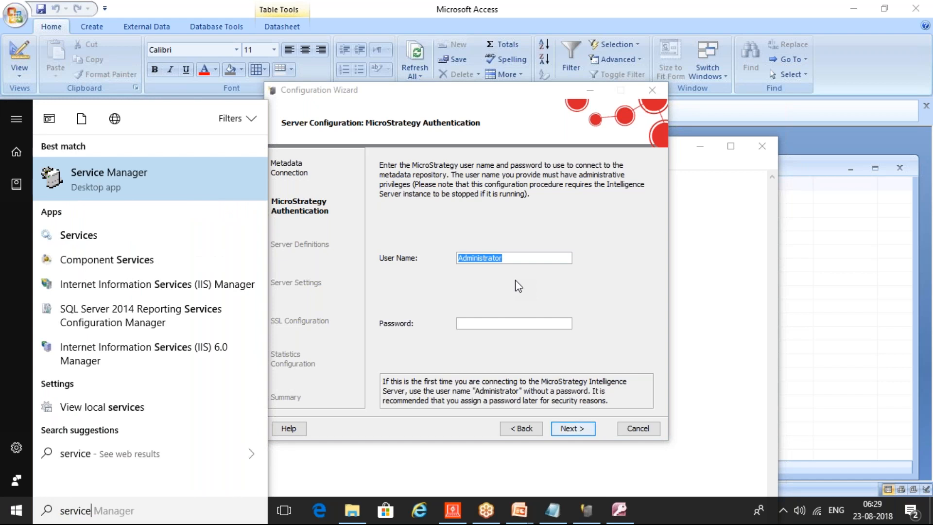
key("Return")
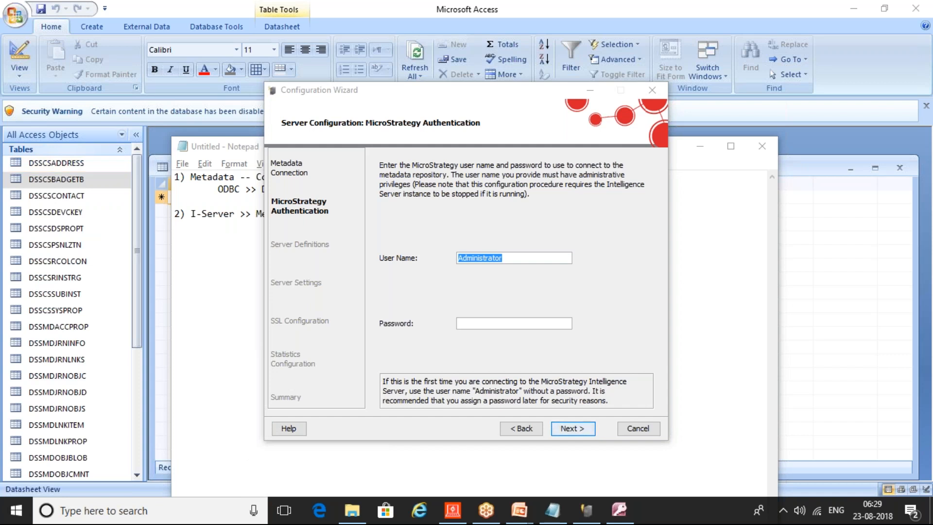
key("Return")
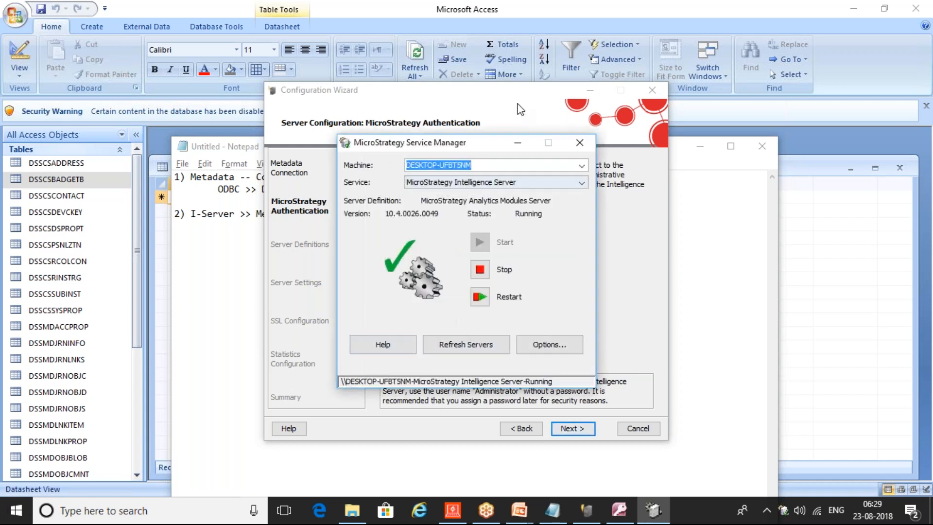
left_click(483, 165)
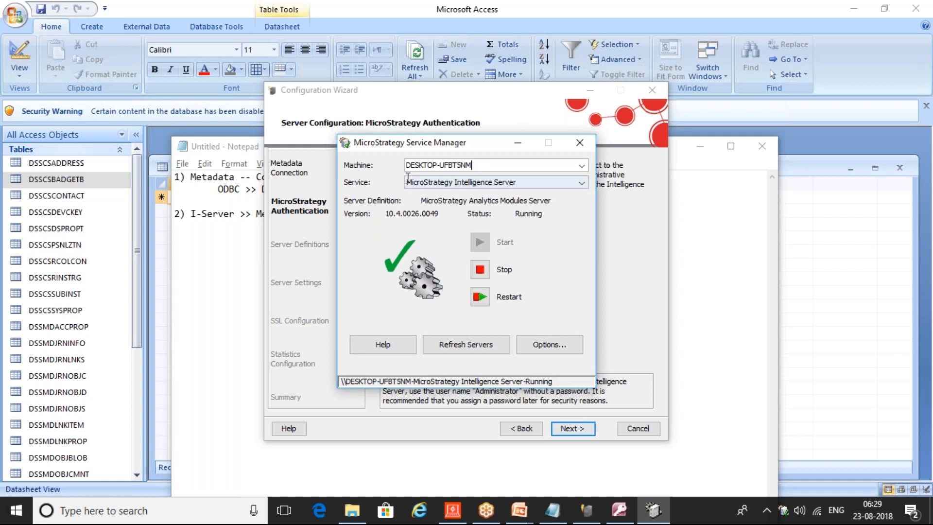
left_click_drag(476, 166, 384, 167)
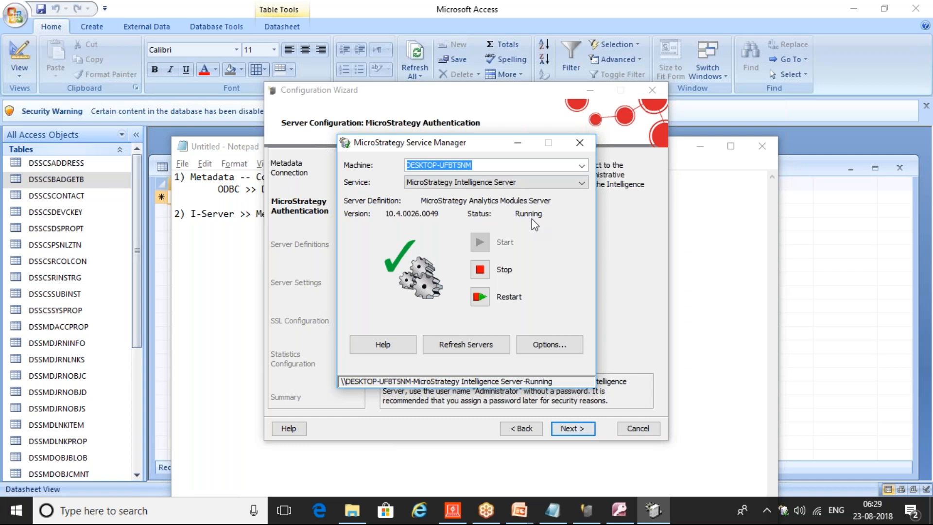
left_click(468, 96)
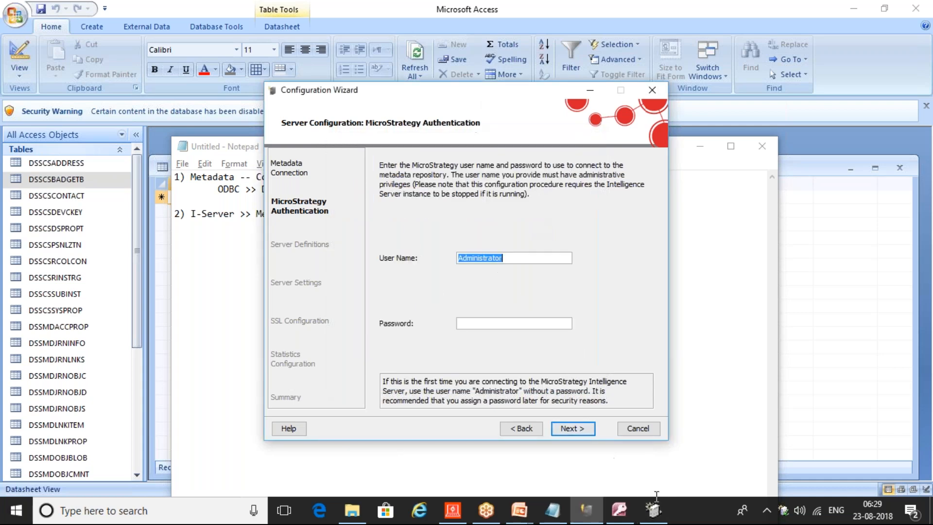
mouse_move(654, 517)
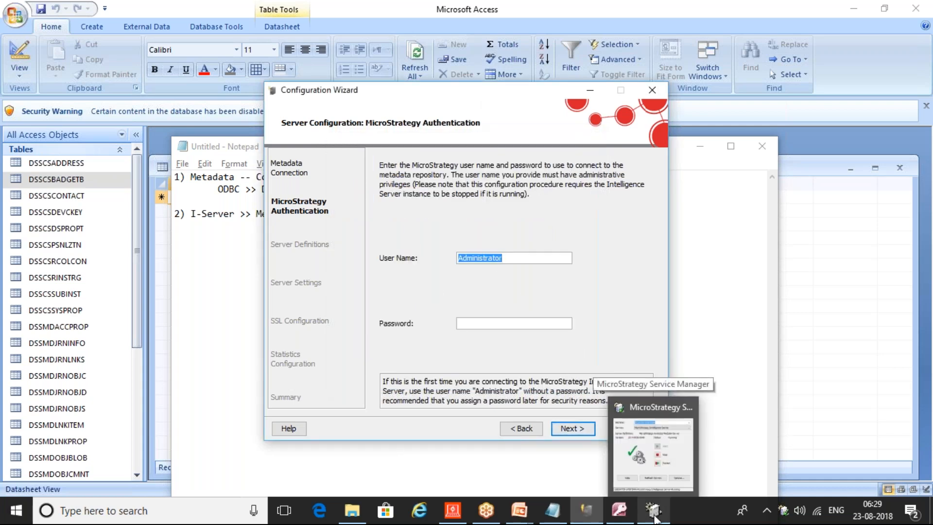
left_click(655, 517)
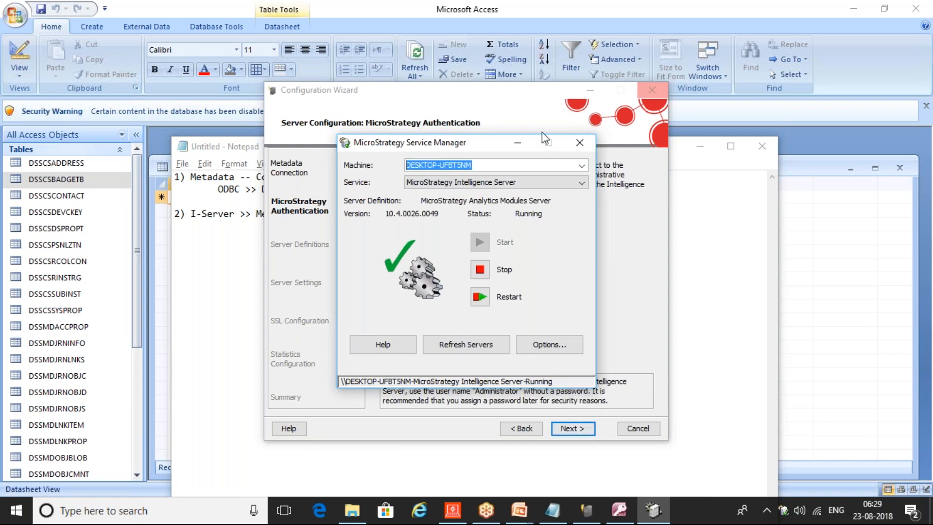
left_click(517, 142)
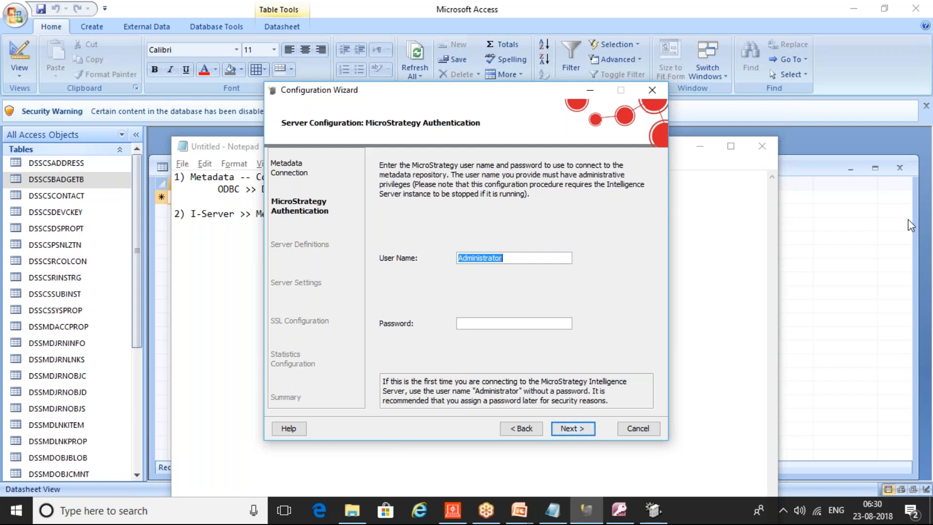
left_click(779, 113)
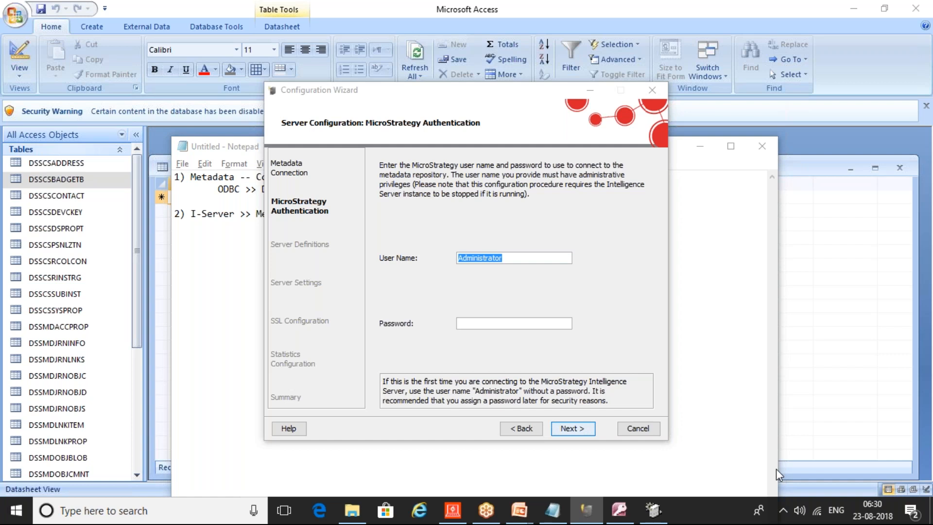
Switch to the Notepad notes and add the line "3) Project Source >> Metadata" after a blank line below the I-Server entry.
left_click(552, 510)
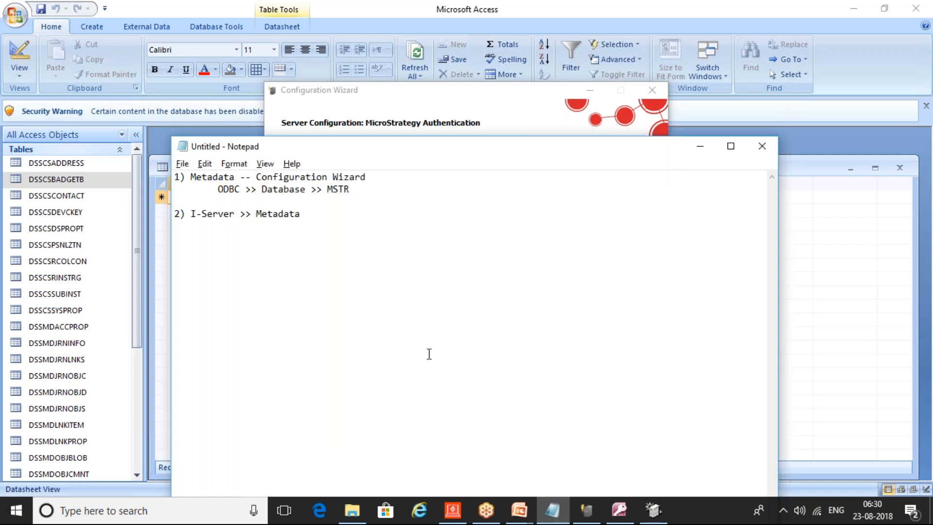
key("Return")
key("Return")
type("3) Project Source >> ")
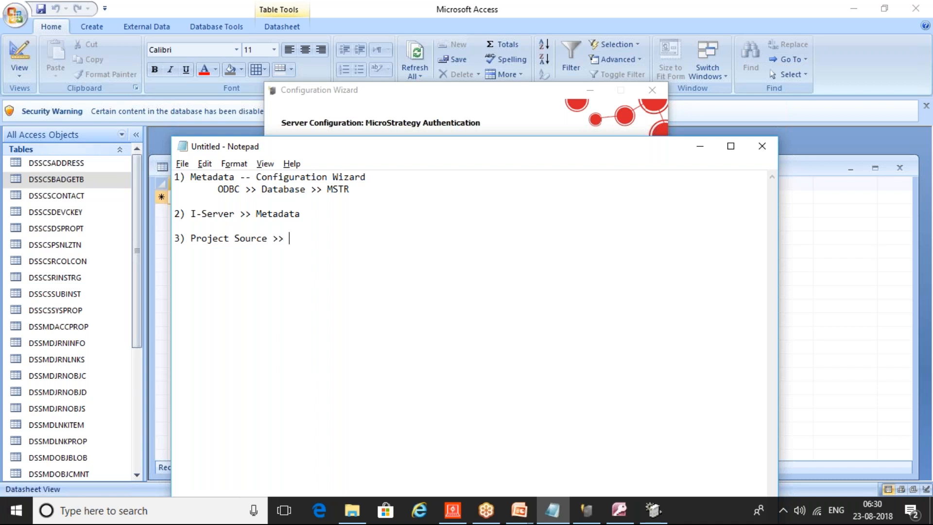
type("Metadata")
Add the line "2 Tier .. PS > MD" below the Project Source entry in the notes.
type("@ Tie")
type("r")
key("BackSpace")
key("BackSpace")
key("BackSpace")
key("BackSpace")
key("BackSpace")
key("BackSpace")
type("2 Tier .. PS>MD")
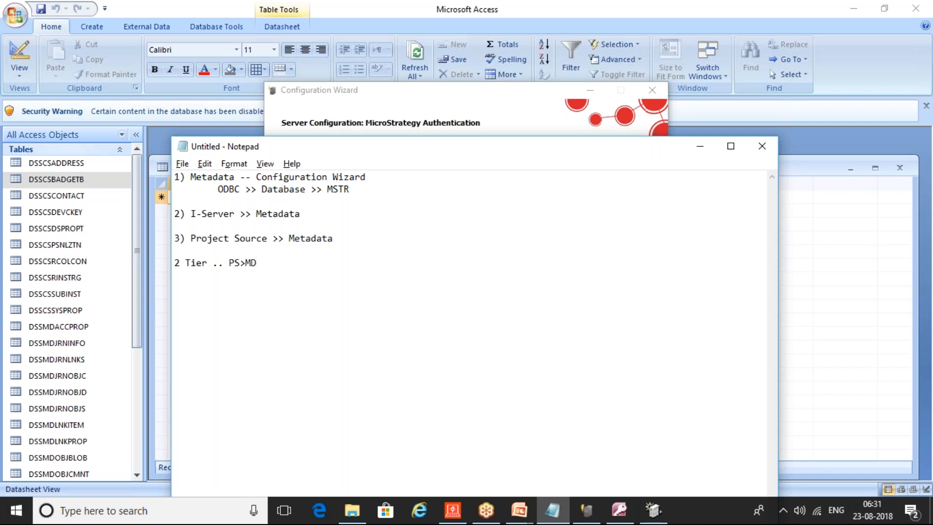
key("Left")
key("Left")
key("Right")
key("Right")
Add the line "3 Tier .. PS>Server > MD" directly below the 2 Tier line.
type("3")
type(" Ti")
type("er")
type(" //")
key("BackSpace")
key("BackSpace")
type(".. PS>Server ?")
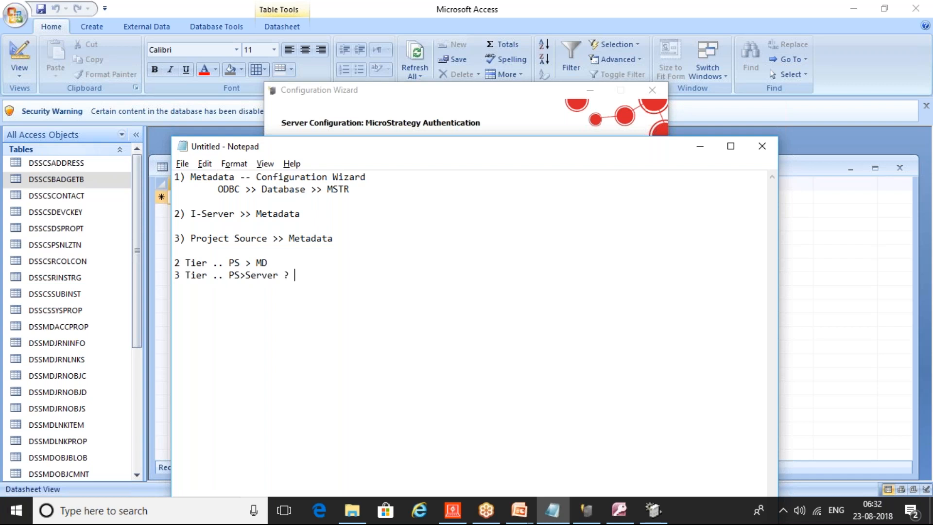
key("BackSpace")
key("BackSpace")
type("> MD")
key("Left")
key("Left")
key("Left")
key("Left")
key("Left")
key("Left")
key("Left")
key("Left")
key("Left")
key("Left")
key("Left")
key("Left")
Switch to MicroStrategy Developer and start a new project source named "2 Teir - Admin" with the Direct connection mode.
left_click(452, 511)
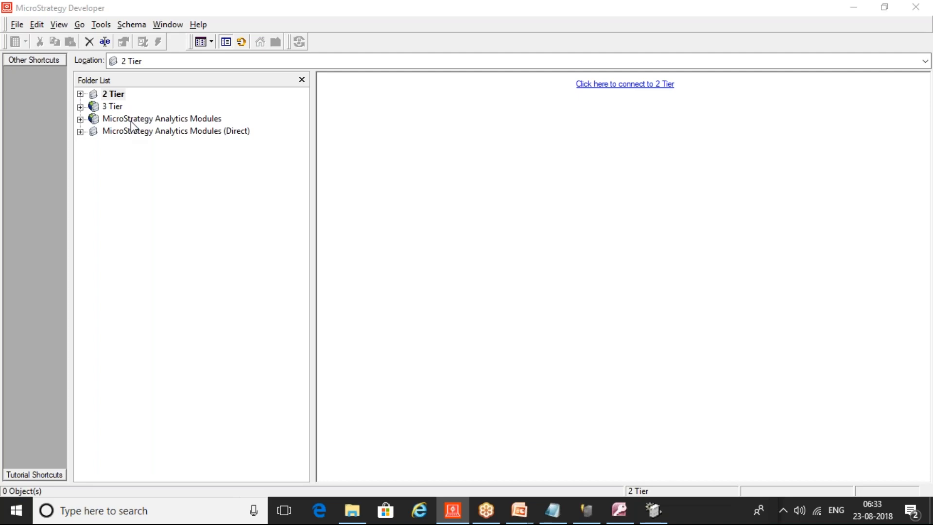
left_click(113, 97)
right_click(113, 99)
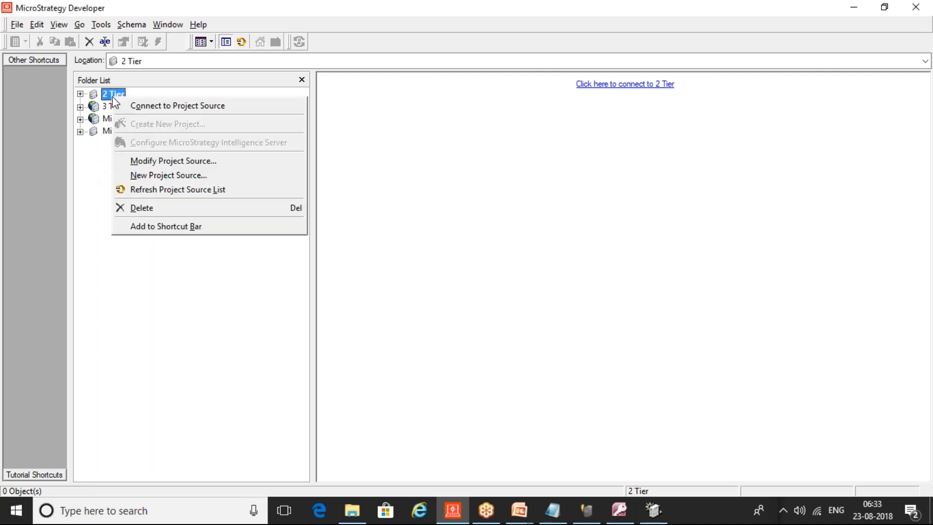
left_click(162, 176)
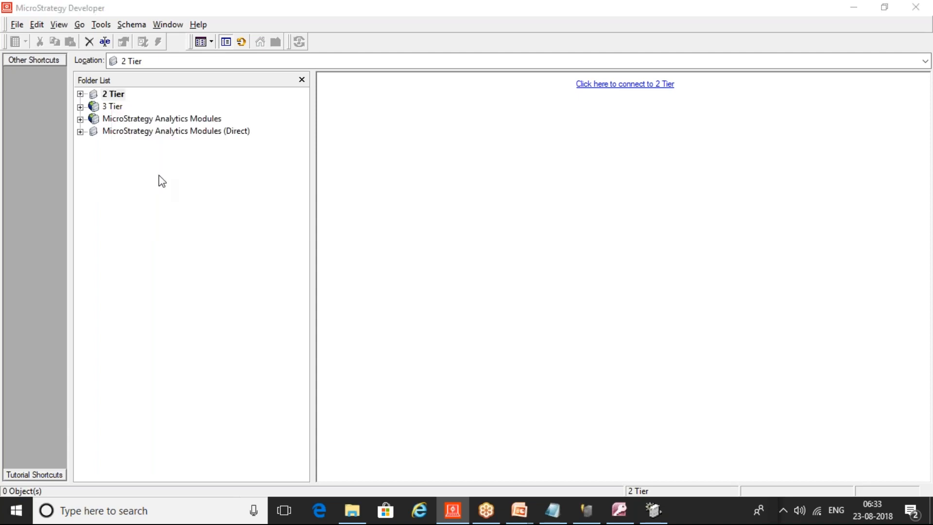
type("2 Teir - Admin")
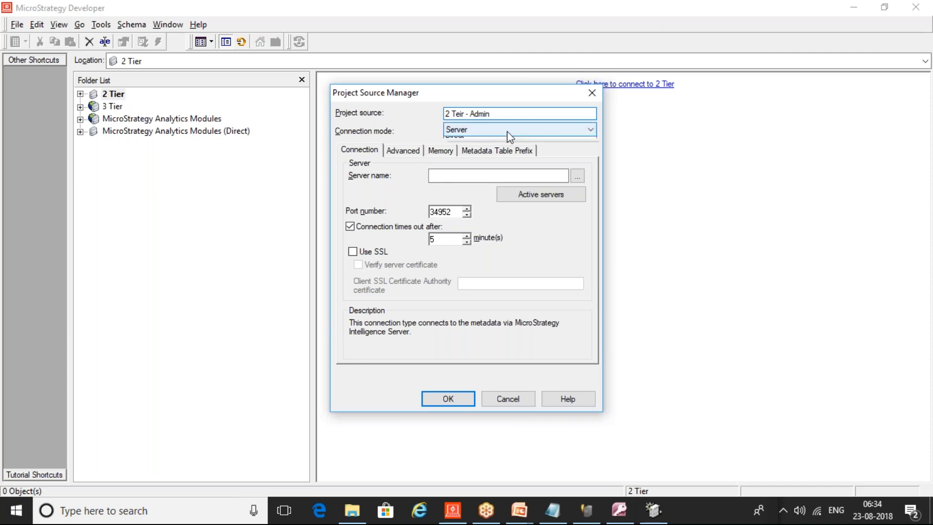
left_click(507, 131)
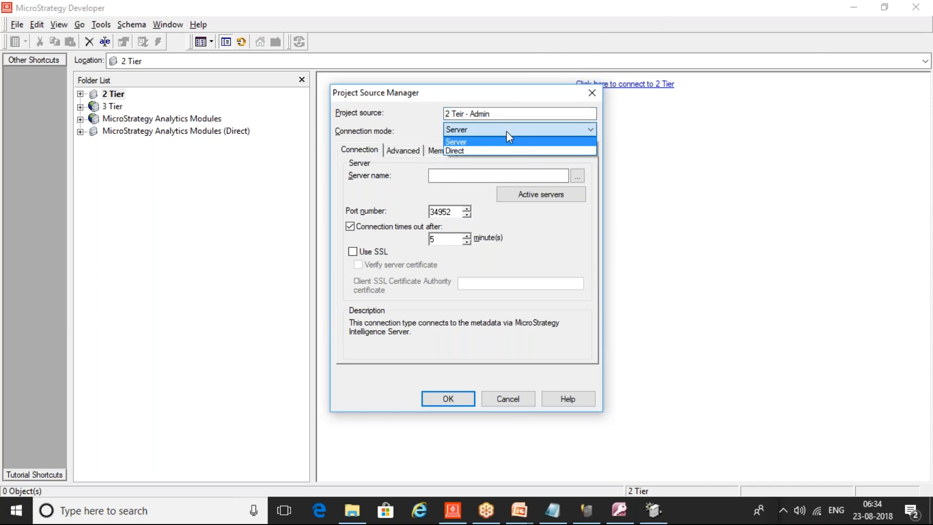
left_click(481, 150)
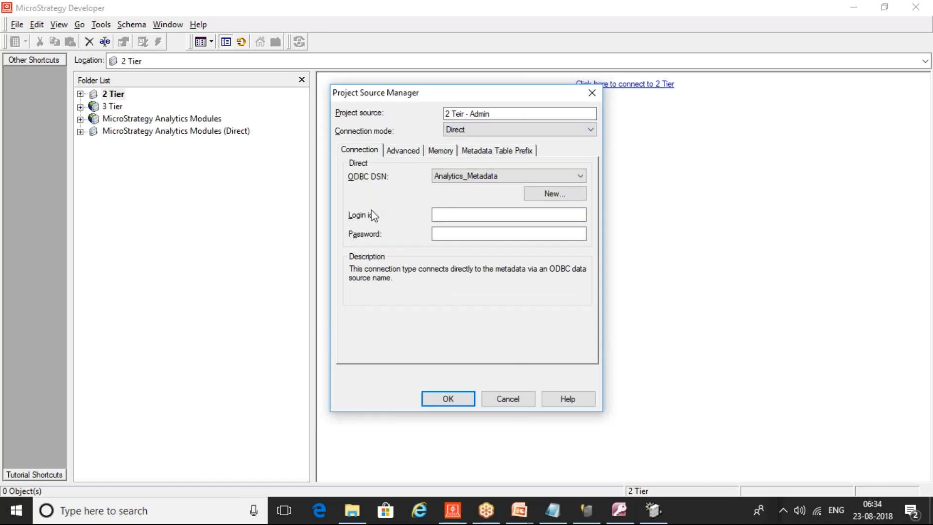
Set the ODBC DSN to MSTR Metadata 23Aug2018 and save the project source with its login and password left empty.
left_click(515, 175)
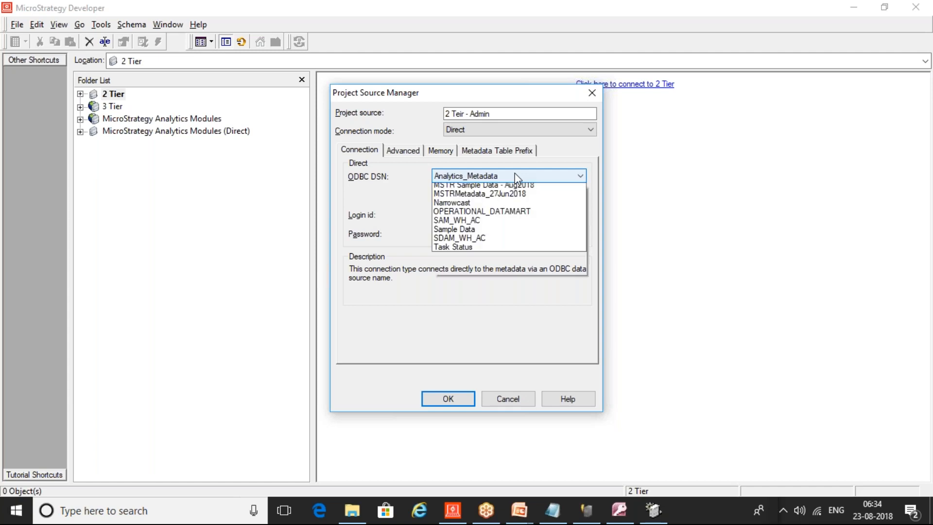
left_click(491, 321)
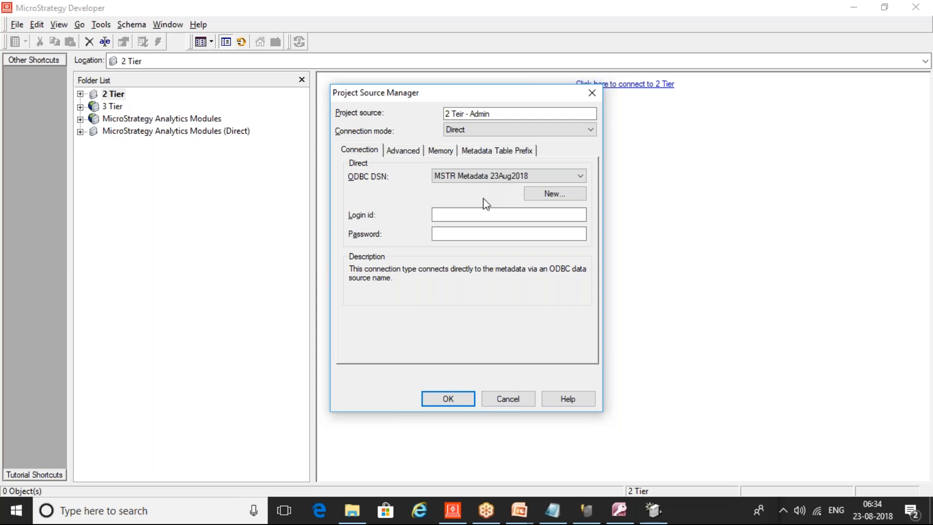
left_click(447, 399)
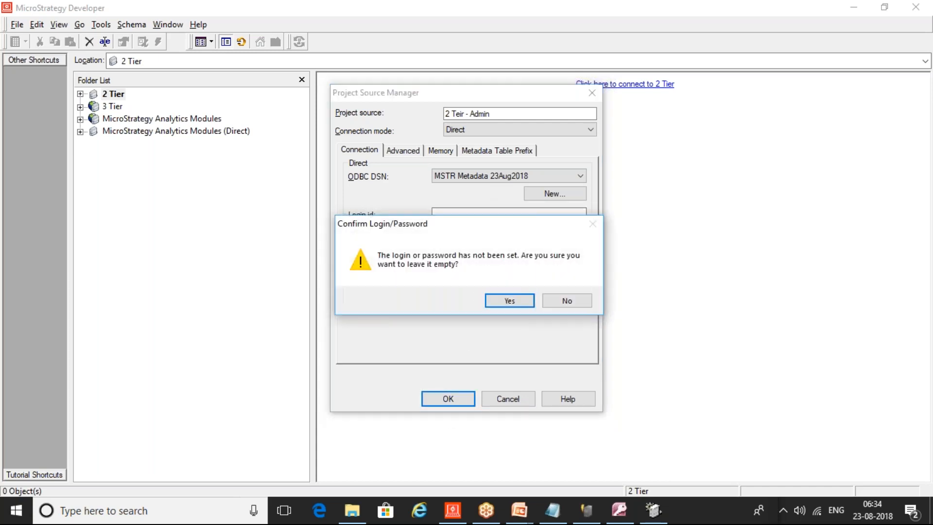
left_click(511, 301)
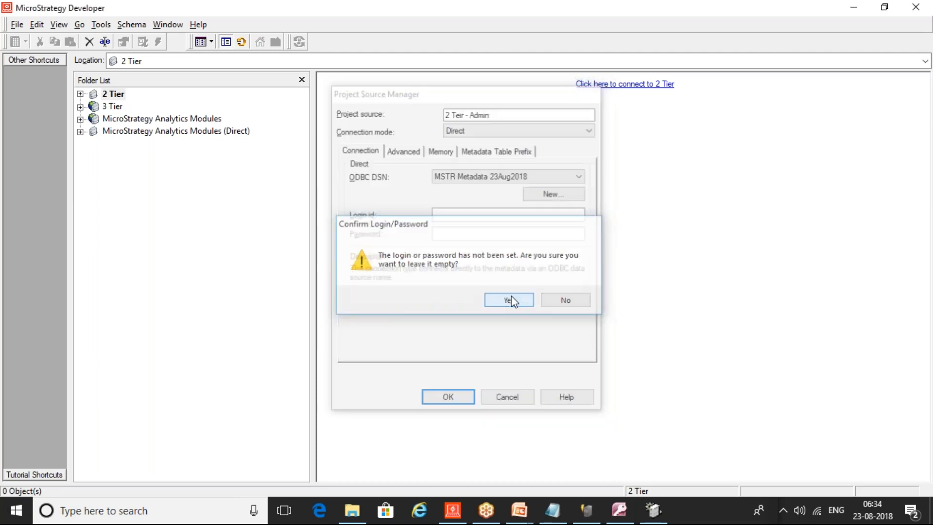
Rename the new direct project source as "2 Tier - Admin".
left_click(118, 97)
key("F2")
key("Left")
key("Left")
key("Left")
key("Left")
key("Left")
key("Left")
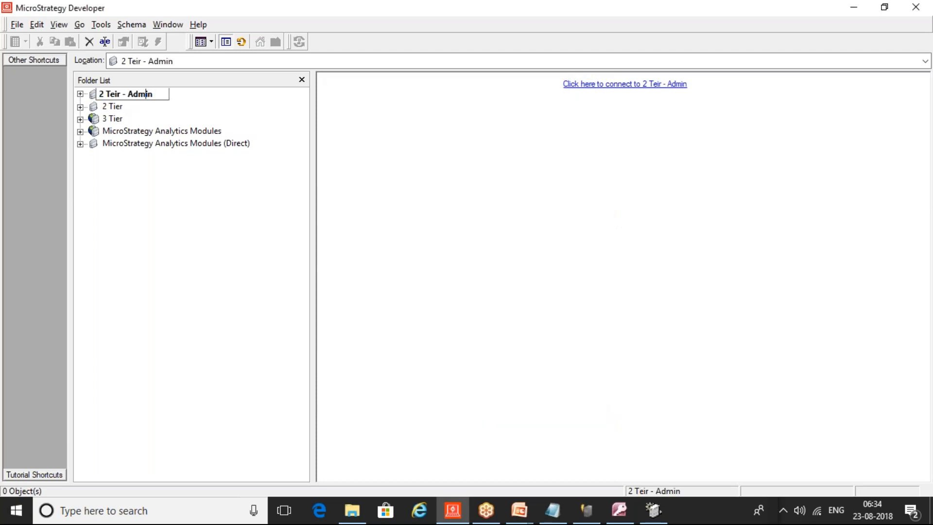
key("BackSpace")
key("BackSpace")
key("BackSpace")
type("ier")
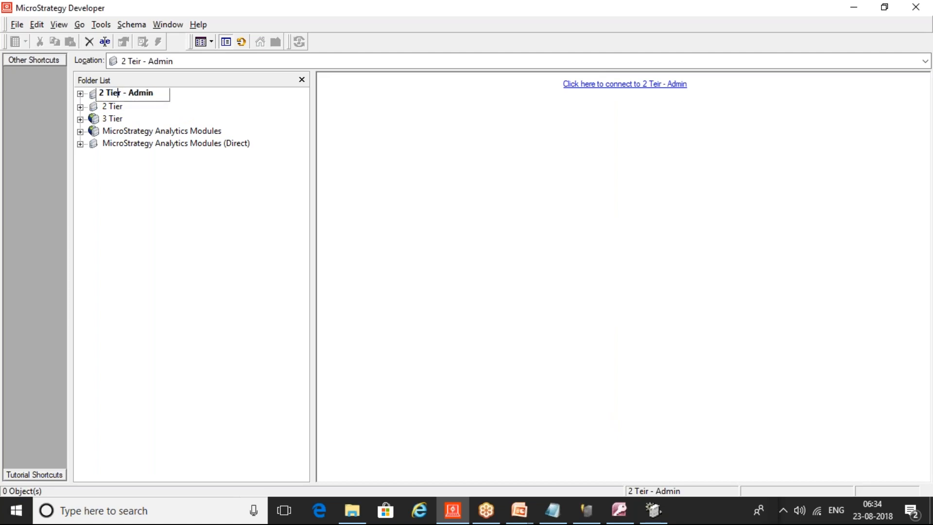
key("Return")
Start another new project source named "3 Teir - Admin" with the Server connection mode.
left_click(133, 146)
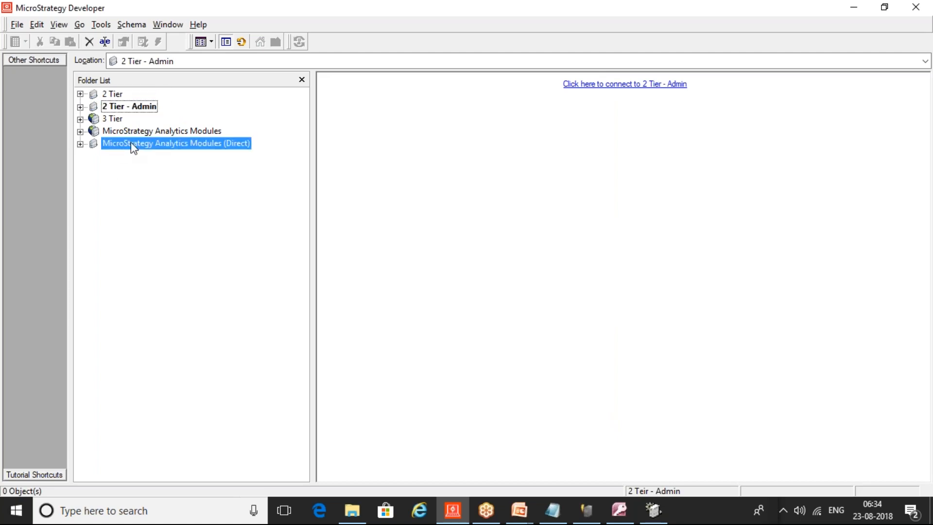
right_click(130, 143)
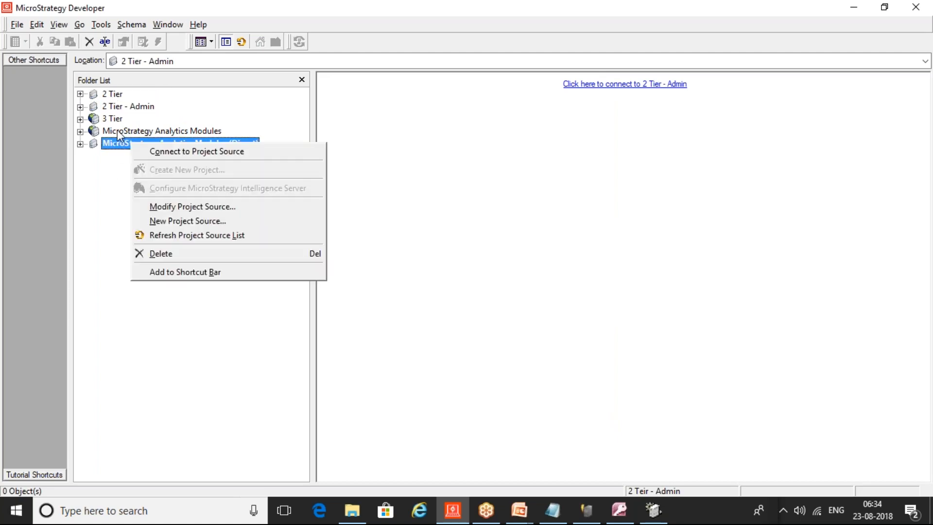
left_click(187, 220)
type("3 Teir")
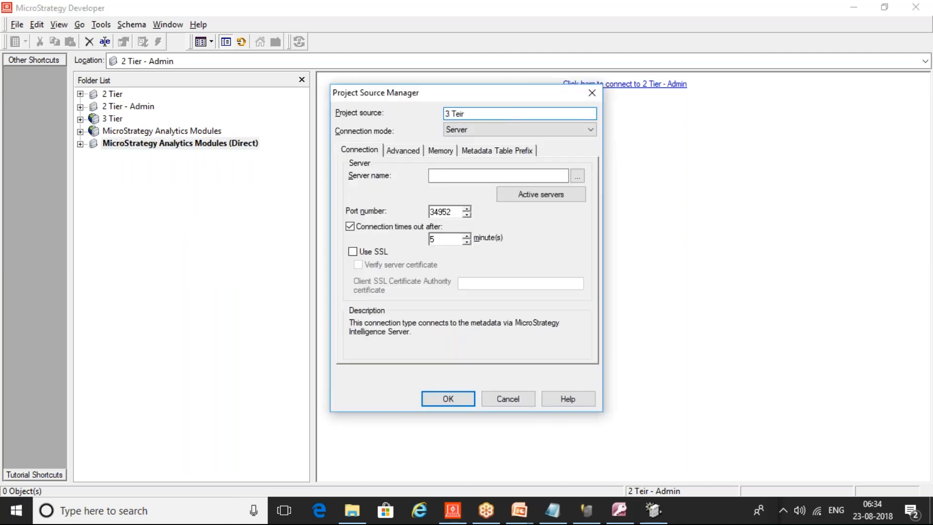
type(" - Admin")
left_click(507, 130)
left_click(488, 141)
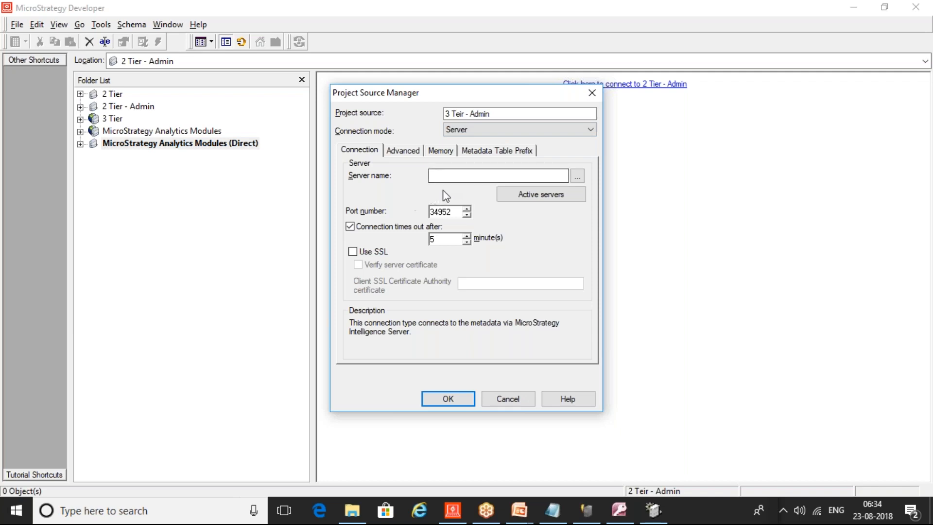
Look up the machine name in Service Manager, set the server name to DESKTOP-UFBT5NM, and save the project source.
left_click(457, 177)
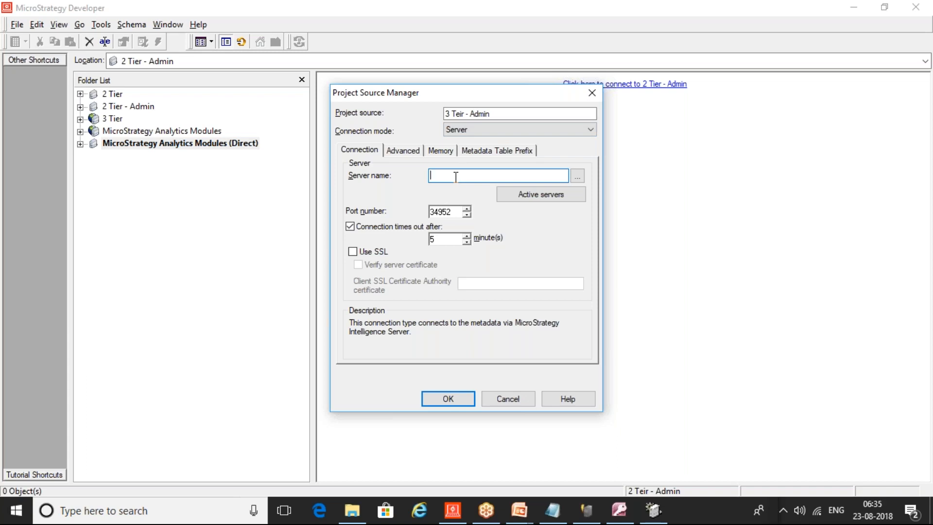
left_click(654, 510)
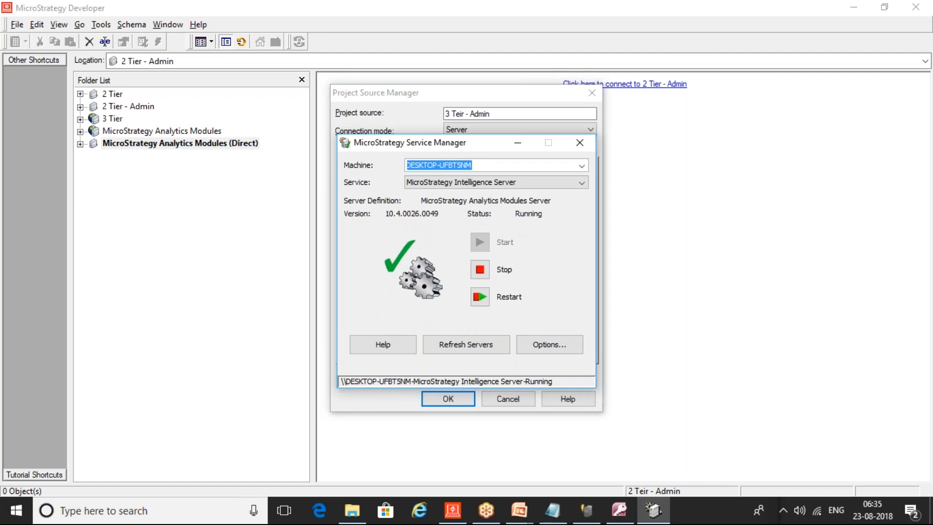
left_click(404, 110)
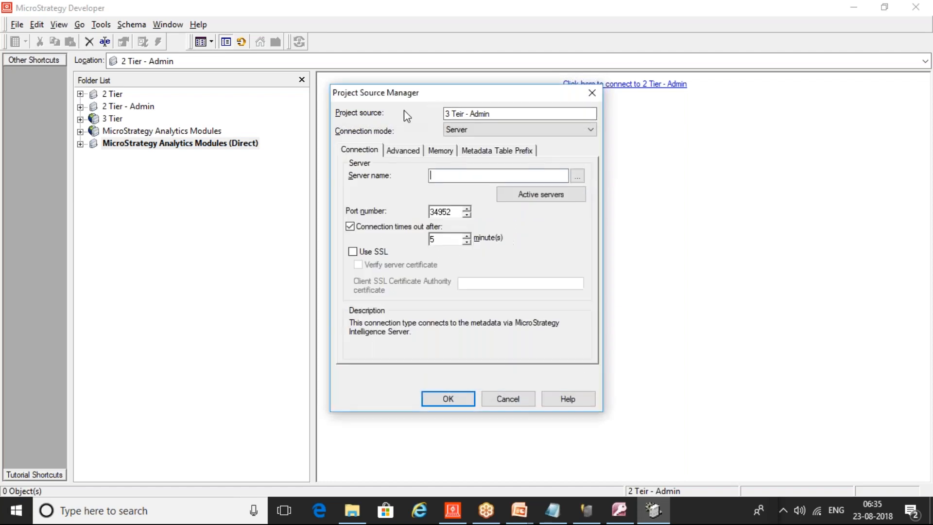
left_click(448, 177)
type("DESKTOP-UFBT5NM")
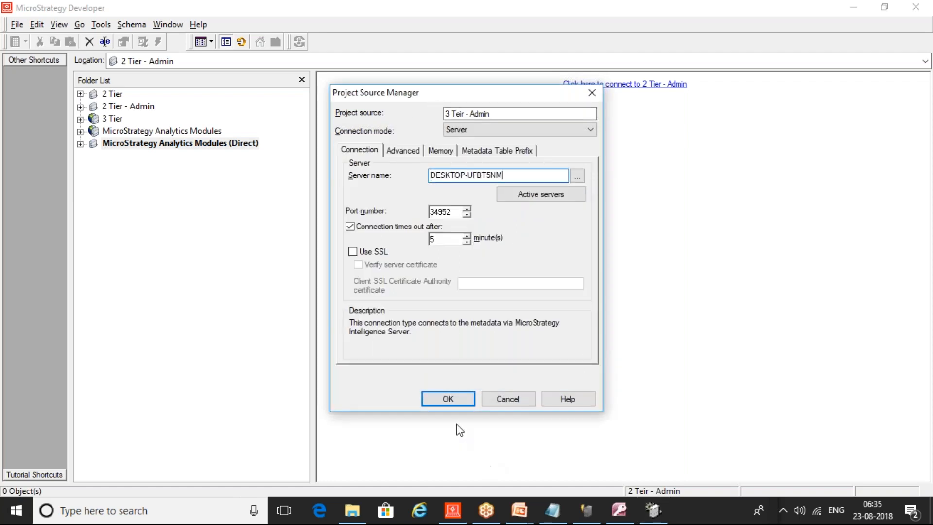
left_click(455, 402)
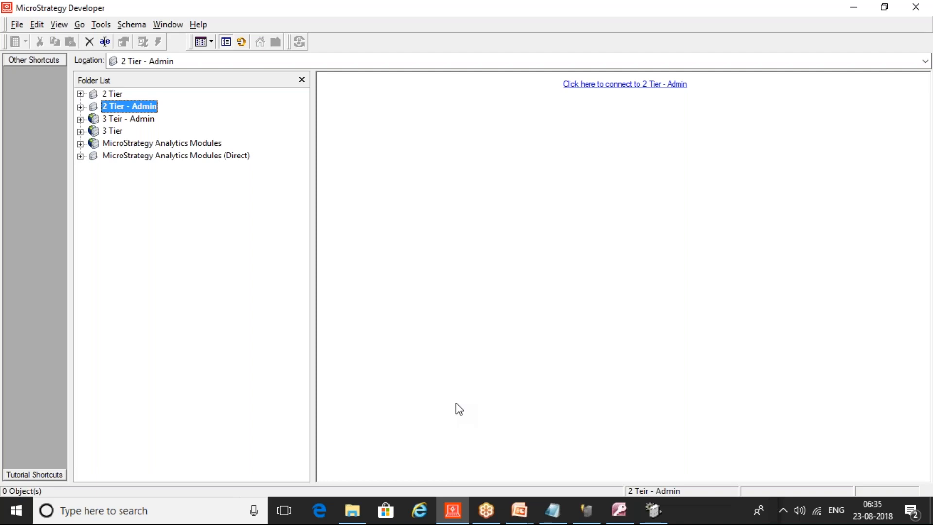
Connect to the 2 Tier - Admin project source with the login id administrator and an empty password.
key("Right")
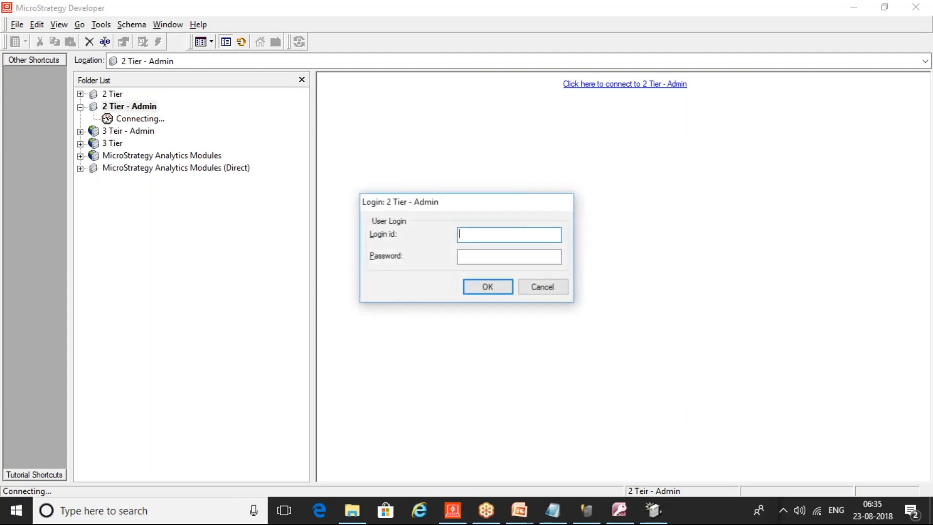
type("administrator")
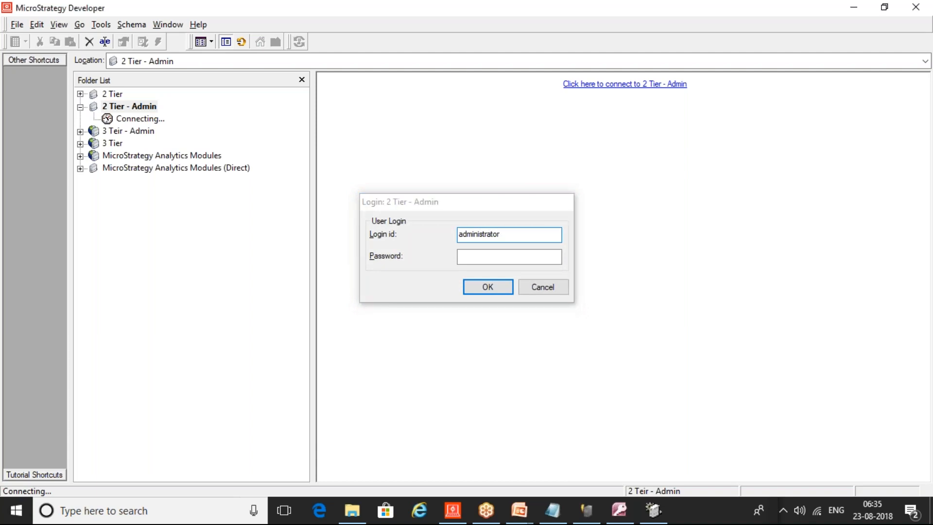
key("Return")
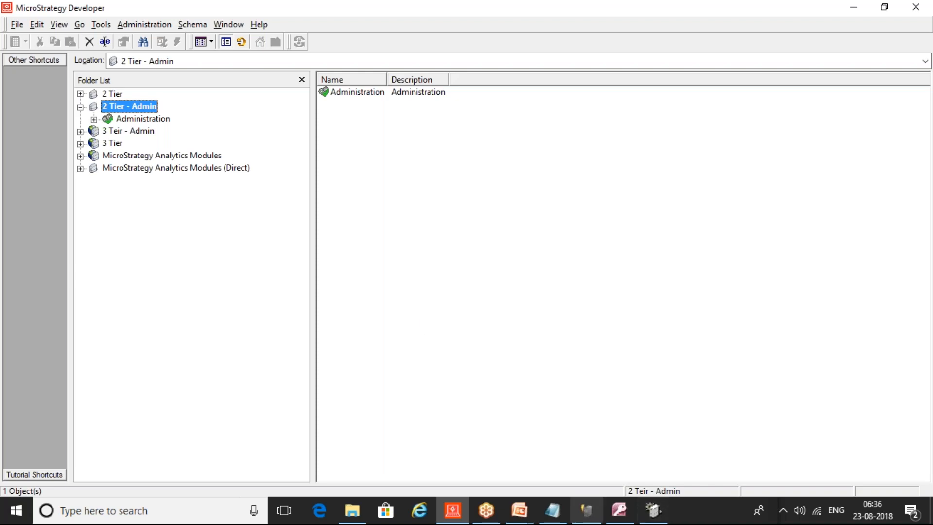
Switch to Notepad, add the line "Project >> DWH >> Developer" after a blank line below the 3 Tier note, and minimize the notes.
left_click(549, 514)
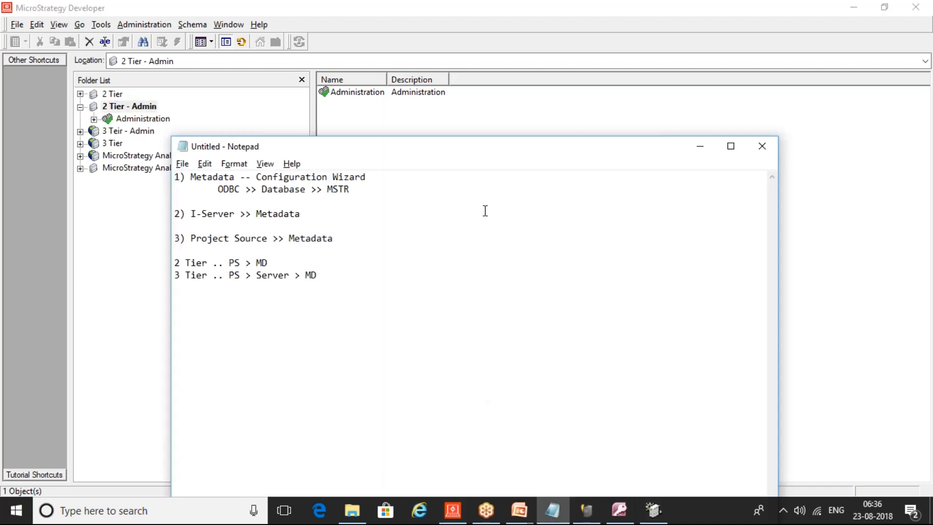
left_click(337, 277)
key("Return")
key("Return")
type("Project >> DWH >> Developer")
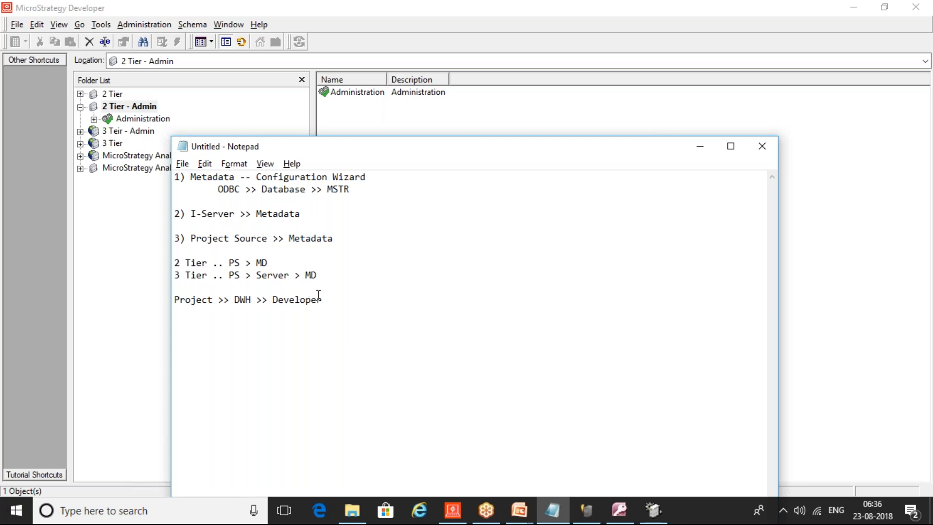
left_click_drag(316, 297, 158, 292)
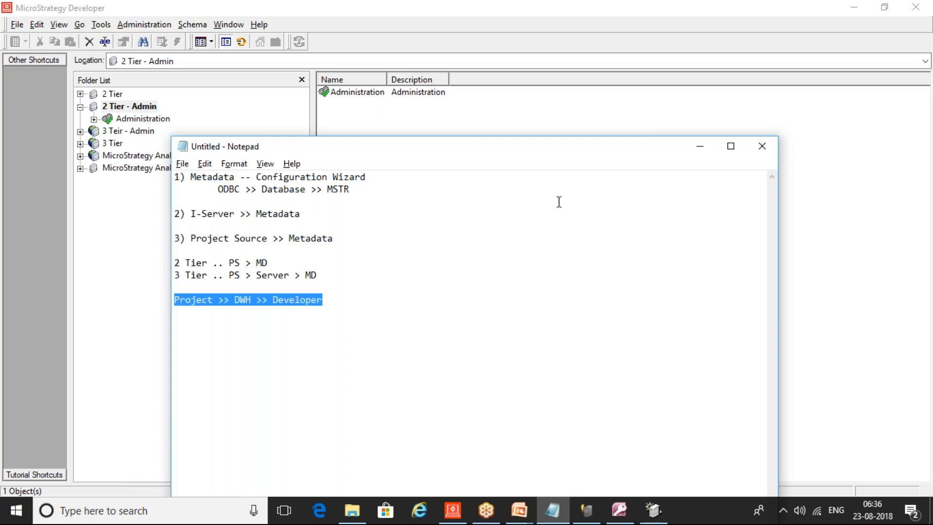
left_click(691, 147)
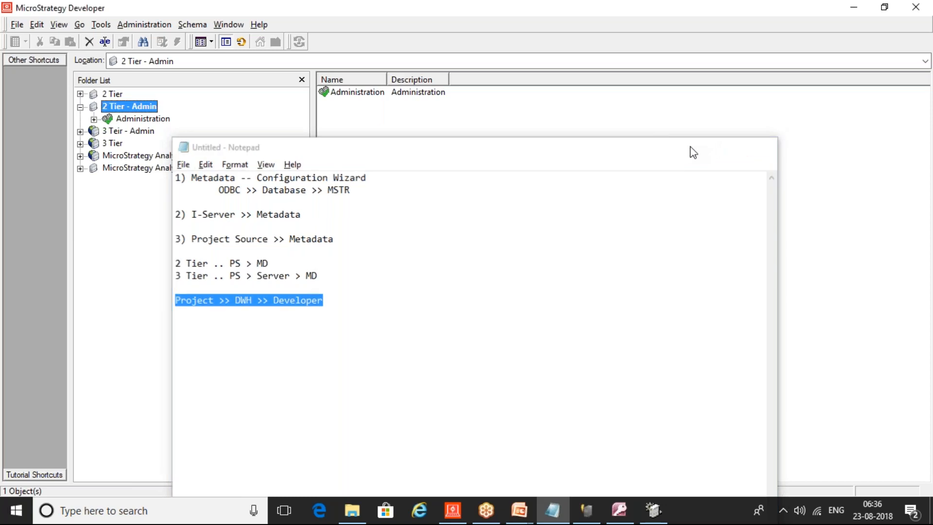